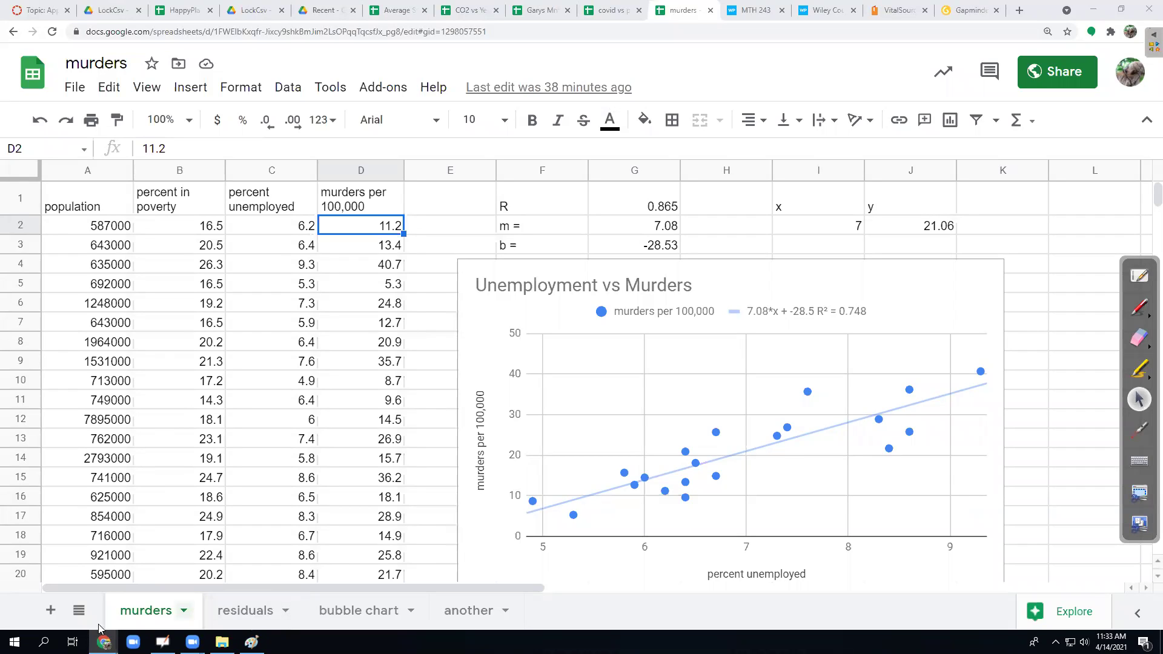
# Show the 'bubble chart' sheet, then switch over to OpenBoard
pyautogui.click(351, 612)
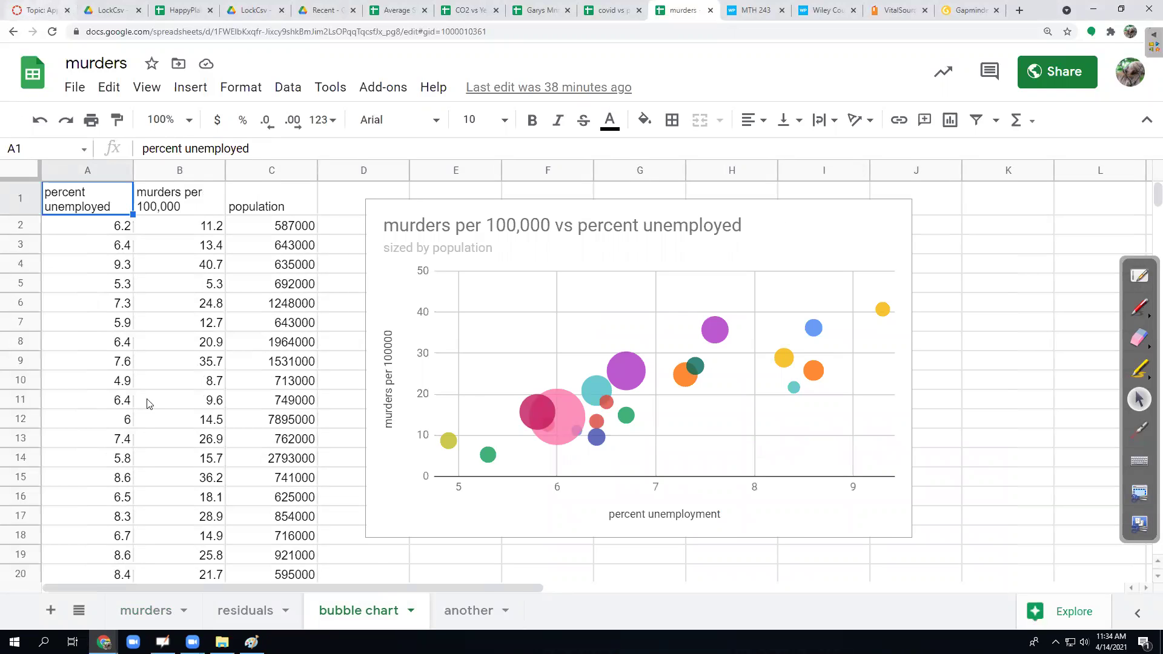
pyautogui.click(162, 642)
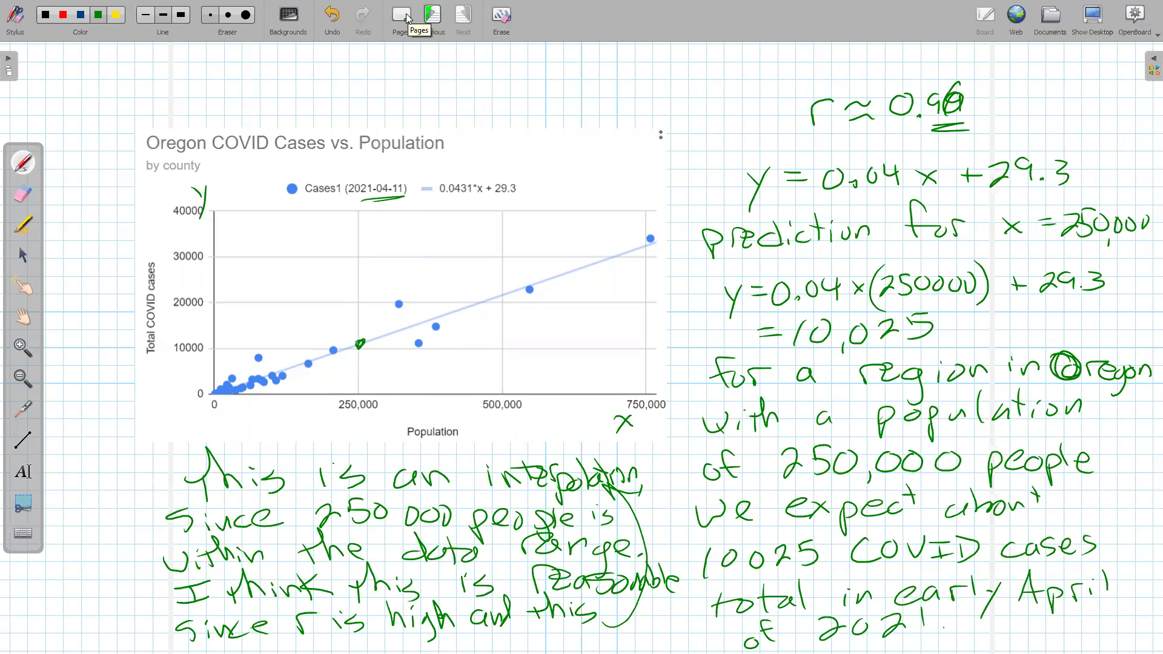
# Start a new blank page and handwrite the title 'Google Sheet Bubble Chart'
pyautogui.click(407, 19)
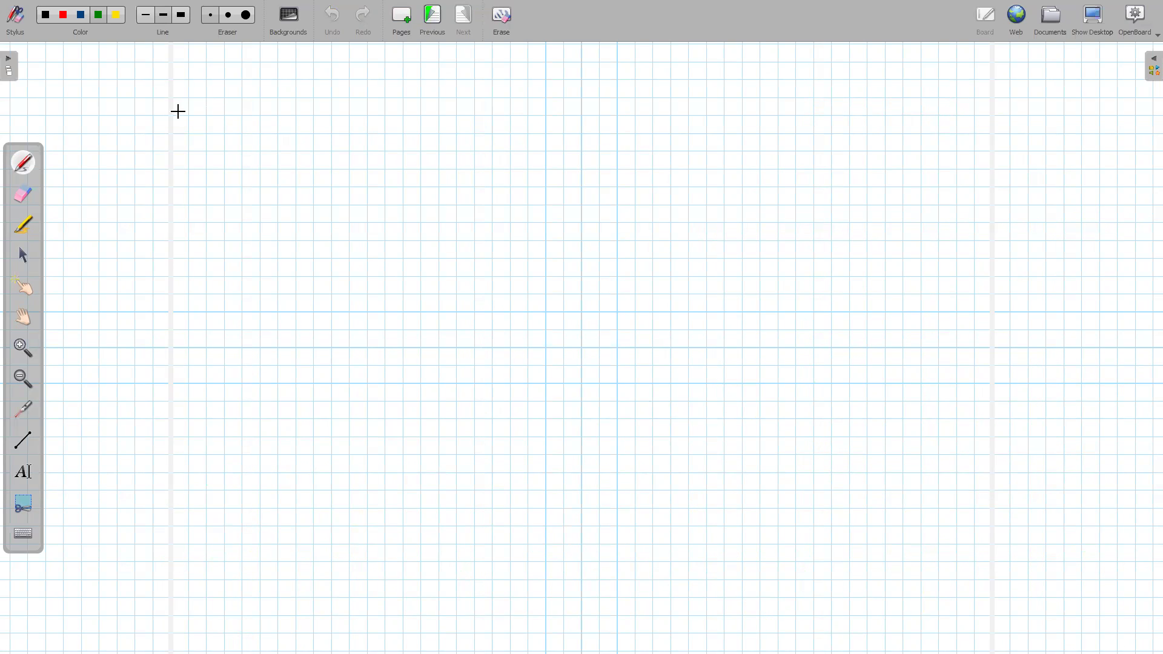
pyautogui.moveTo(182, 66)
pyautogui.mouseDown()
pyautogui.moveTo(190, 112)
pyautogui.moveTo(172, 100)
pyautogui.mouseUp()
pyautogui.moveTo(215, 95)
pyautogui.mouseDown()
pyautogui.moveTo(255, 111)
pyautogui.moveTo(249, 141)
pyautogui.mouseUp()
pyautogui.moveTo(278, 82)
pyautogui.mouseDown()
pyautogui.moveTo(284, 110)
pyautogui.moveTo(368, 86)
pyautogui.moveTo(371, 111)
pyautogui.moveTo(388, 111)
pyautogui.mouseUp()
pyautogui.moveTo(395, 101); pyautogui.dragTo(431, 112)
pyautogui.moveTo(443, 77)
pyautogui.mouseDown()
pyautogui.moveTo(434, 109)
pyautogui.moveTo(452, 90)
pyautogui.moveTo(493, 110)
pyautogui.mouseUp()
pyautogui.moveTo(482, 73)
pyautogui.mouseDown()
pyautogui.moveTo(504, 91)
pyautogui.moveTo(492, 112)
pyautogui.mouseUp()
pyautogui.moveTo(522, 91); pyautogui.dragTo(548, 118)
pyautogui.moveTo(548, 73)
pyautogui.mouseDown()
pyautogui.moveTo(550, 109)
pyautogui.moveTo(563, 111)
pyautogui.mouseUp()
pyautogui.moveTo(569, 71); pyautogui.dragTo(578, 111)
pyautogui.moveTo(605, 72)
pyautogui.mouseDown()
pyautogui.moveTo(603, 110)
pyautogui.moveTo(627, 113)
pyautogui.mouseUp()
pyautogui.moveTo(701, 74); pyautogui.dragTo(700, 110)
pyautogui.moveTo(701, 97); pyautogui.dragTo(719, 110)
pyautogui.moveTo(722, 103)
pyautogui.mouseDown()
pyautogui.moveTo(739, 88)
pyautogui.moveTo(744, 110)
pyautogui.mouseUp()
pyautogui.moveTo(752, 107)
pyautogui.mouseDown()
pyautogui.moveTo(763, 88)
pyautogui.moveTo(791, 105)
pyautogui.mouseUp()
pyautogui.moveTo(775, 90); pyautogui.dragTo(816, 83)
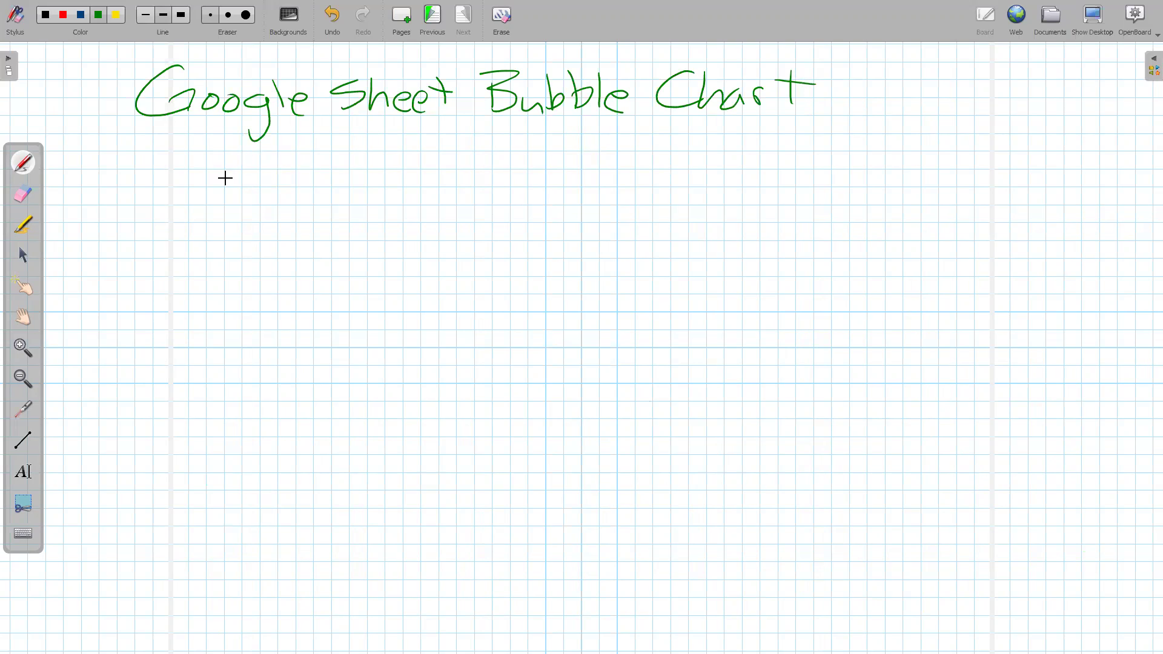
# Write '3 quantitative variables' beneath the title
pyautogui.moveTo(235, 145); pyautogui.dragTo(241, 174)
pyautogui.moveTo(313, 157)
pyautogui.mouseDown()
pyautogui.moveTo(309, 202)
pyautogui.moveTo(362, 165)
pyautogui.moveTo(379, 173)
pyautogui.mouseUp()
pyautogui.moveTo(386, 141)
pyautogui.mouseDown()
pyautogui.moveTo(392, 171)
pyautogui.moveTo(427, 173)
pyautogui.mouseUp()
pyautogui.moveTo(420, 152)
pyautogui.mouseDown()
pyautogui.moveTo(451, 149)
pyautogui.moveTo(458, 168)
pyautogui.mouseUp()
pyautogui.moveTo(465, 134)
pyautogui.mouseDown()
pyautogui.moveTo(469, 167)
pyautogui.moveTo(510, 144)
pyautogui.moveTo(527, 166)
pyautogui.moveTo(585, 150)
pyautogui.mouseUp()
pyautogui.moveTo(603, 153)
pyautogui.mouseDown()
pyautogui.moveTo(606, 171)
pyautogui.moveTo(712, 168)
pyautogui.mouseUp()
pyautogui.moveTo(715, 161); pyautogui.dragTo(734, 172)
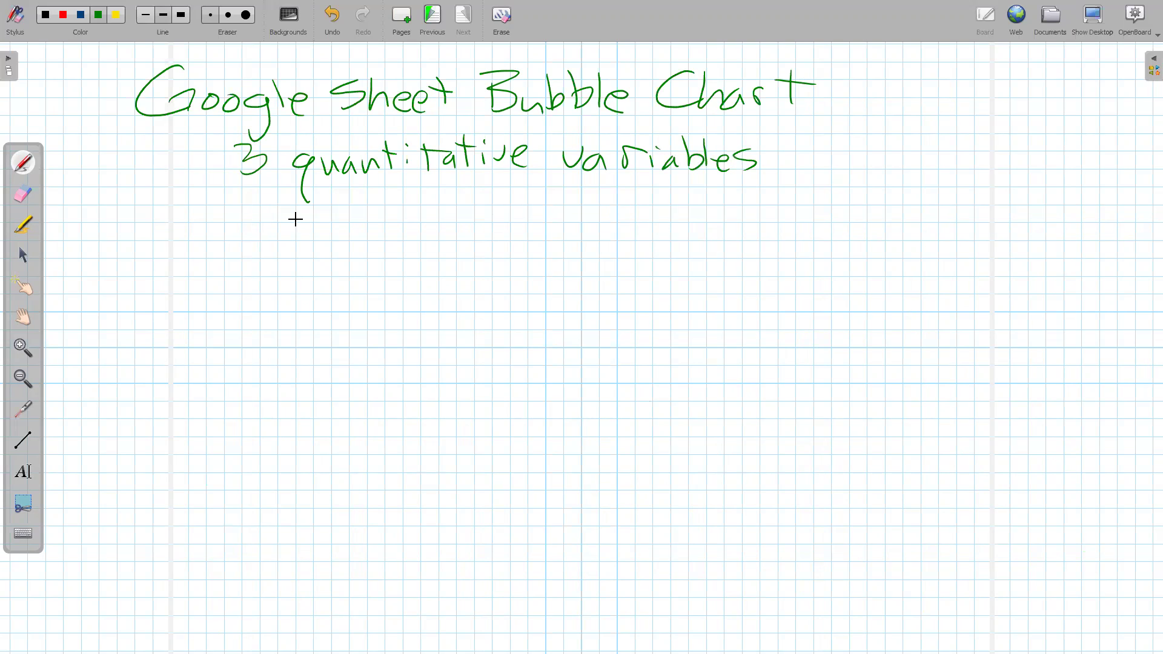
# Write item 1, a circled 1 with 'explanatory variable'
pyautogui.moveTo(290, 213)
pyautogui.mouseDown()
pyautogui.moveTo(291, 224)
pyautogui.moveTo(310, 206)
pyautogui.mouseUp()
pyautogui.moveTo(340, 220); pyautogui.dragTo(385, 229)
pyautogui.moveTo(384, 209)
pyautogui.mouseDown()
pyautogui.moveTo(365, 229)
pyautogui.moveTo(404, 209)
pyautogui.moveTo(463, 225)
pyautogui.mouseUp()
pyautogui.moveTo(481, 209); pyautogui.dragTo(484, 225)
pyautogui.moveTo(498, 190); pyautogui.dragTo(498, 227)
pyautogui.moveTo(486, 209); pyautogui.dragTo(529, 223)
pyautogui.moveTo(533, 219)
pyautogui.mouseDown()
pyautogui.moveTo(558, 211)
pyautogui.moveTo(543, 247)
pyautogui.mouseUp()
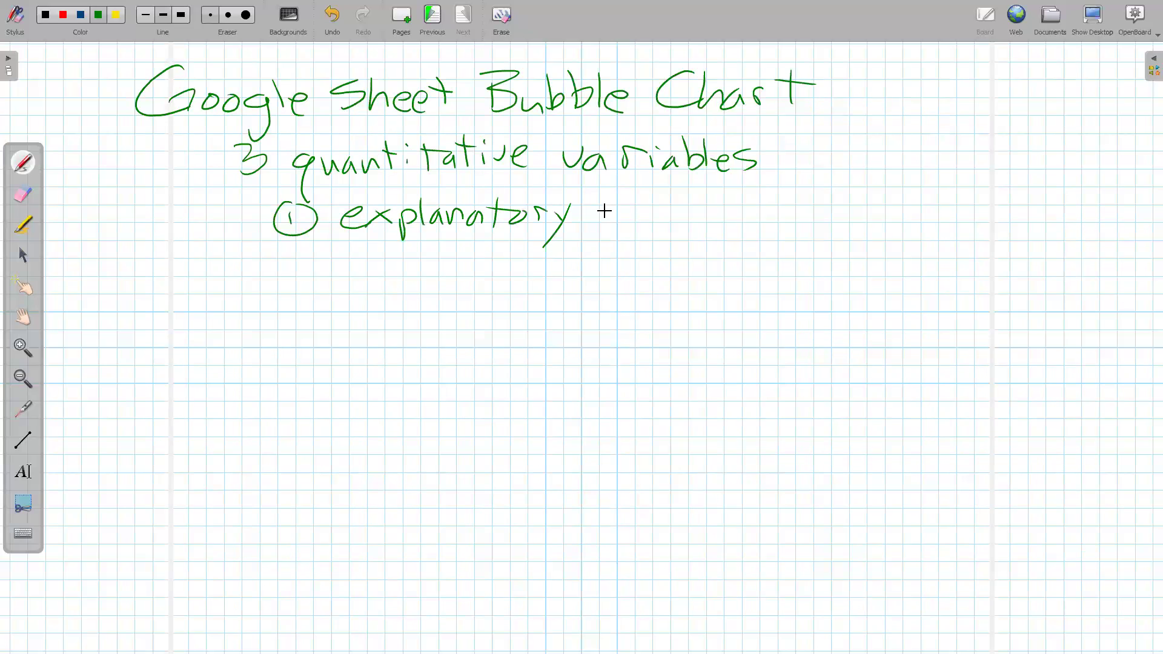
pyautogui.moveTo(605, 206); pyautogui.dragTo(648, 219)
pyautogui.moveTo(646, 219)
pyautogui.mouseDown()
pyautogui.moveTo(666, 207)
pyautogui.moveTo(691, 224)
pyautogui.mouseUp()
pyautogui.moveTo(694, 191)
pyautogui.mouseDown()
pyautogui.moveTo(696, 224)
pyautogui.moveTo(709, 225)
pyautogui.mouseUp()
pyautogui.moveTo(721, 197)
pyautogui.mouseDown()
pyautogui.moveTo(722, 224)
pyautogui.moveTo(739, 212)
pyautogui.mouseUp()
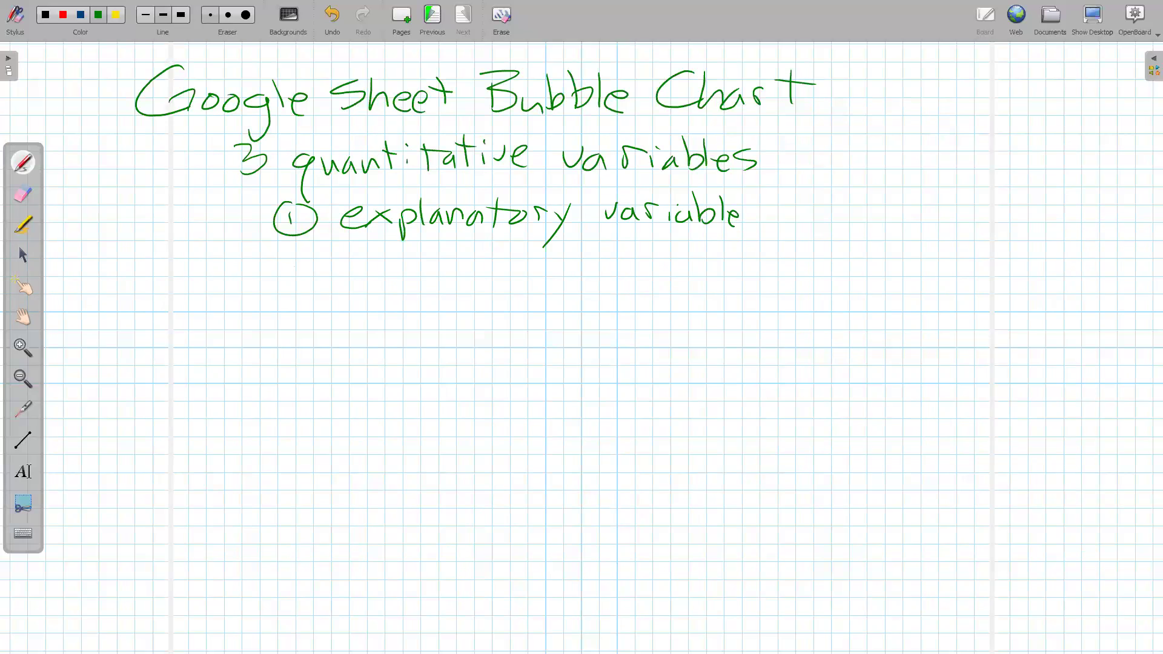
# Write item 2, a circled 2 with 'response variable'
pyautogui.moveTo(290, 263)
pyautogui.mouseDown()
pyautogui.moveTo(304, 281)
pyautogui.moveTo(309, 257)
pyautogui.moveTo(351, 282)
pyautogui.moveTo(393, 276)
pyautogui.moveTo(424, 296)
pyautogui.mouseUp()
pyautogui.moveTo(424, 265)
pyautogui.mouseDown()
pyautogui.moveTo(425, 280)
pyautogui.moveTo(463, 266)
pyautogui.moveTo(484, 279)
pyautogui.mouseUp()
pyautogui.moveTo(502, 260)
pyautogui.mouseDown()
pyautogui.moveTo(490, 277)
pyautogui.moveTo(563, 261)
pyautogui.moveTo(587, 280)
pyautogui.moveTo(606, 266)
pyautogui.moveTo(619, 277)
pyautogui.moveTo(705, 276)
pyautogui.mouseUp()
pyautogui.moveTo(294, 311)
pyautogui.mouseDown()
pyautogui.moveTo(306, 314)
pyautogui.moveTo(292, 332)
pyautogui.moveTo(298, 296)
pyautogui.mouseUp()
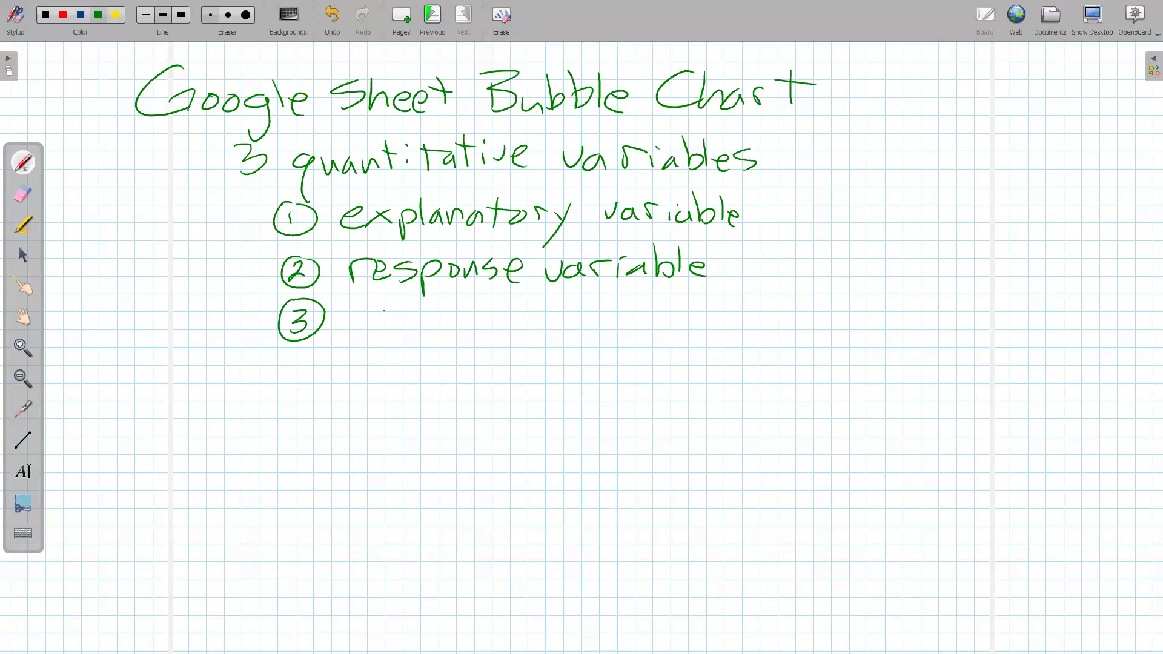
# Write item 3, 'size of points'
pyautogui.moveTo(383, 312); pyautogui.dragTo(360, 333)
pyautogui.click(399, 309)
pyautogui.moveTo(397, 316)
pyautogui.mouseDown()
pyautogui.moveTo(397, 327)
pyautogui.moveTo(470, 329)
pyautogui.mouseUp()
pyautogui.moveTo(516, 298)
pyautogui.mouseDown()
pyautogui.moveTo(507, 327)
pyautogui.moveTo(557, 345)
pyautogui.moveTo(571, 322)
pyautogui.mouseUp()
pyautogui.moveTo(588, 314); pyautogui.dragTo(645, 332)
pyautogui.moveTo(632, 313)
pyautogui.mouseDown()
pyautogui.moveTo(647, 312)
pyautogui.moveTo(652, 330)
pyautogui.mouseUp()
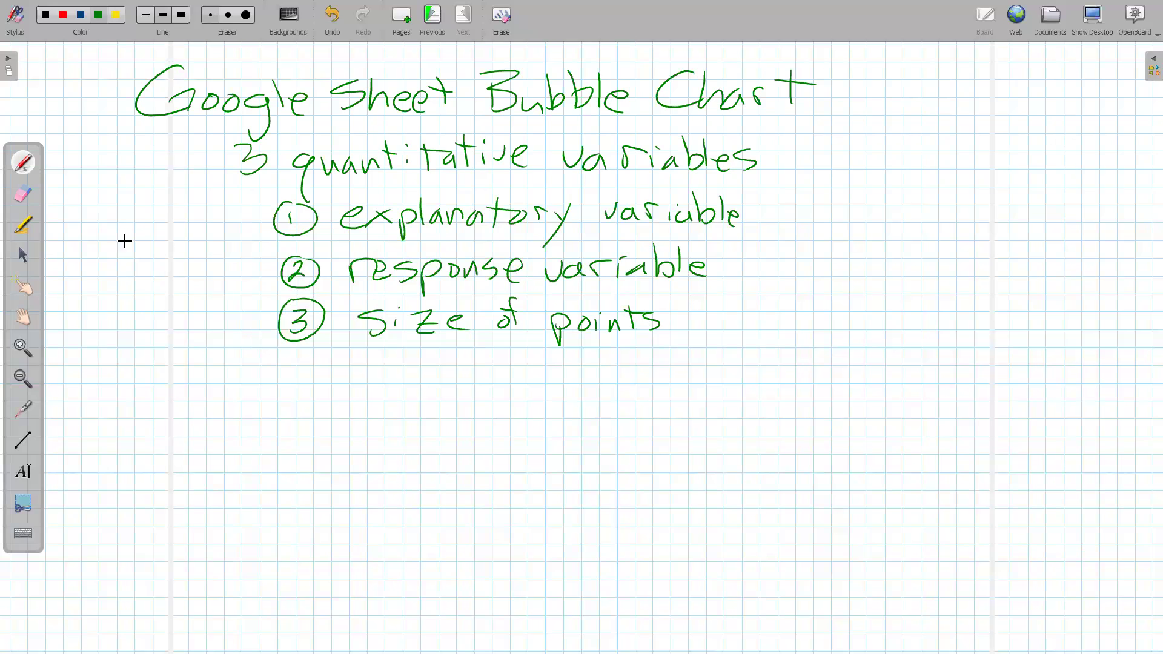
# In red, draw an arrow at the list and write 'category for groups'
pyautogui.click(64, 16)
pyautogui.moveTo(743, 293)
pyautogui.mouseDown()
pyautogui.moveTo(683, 294)
pyautogui.moveTo(689, 303)
pyautogui.mouseUp()
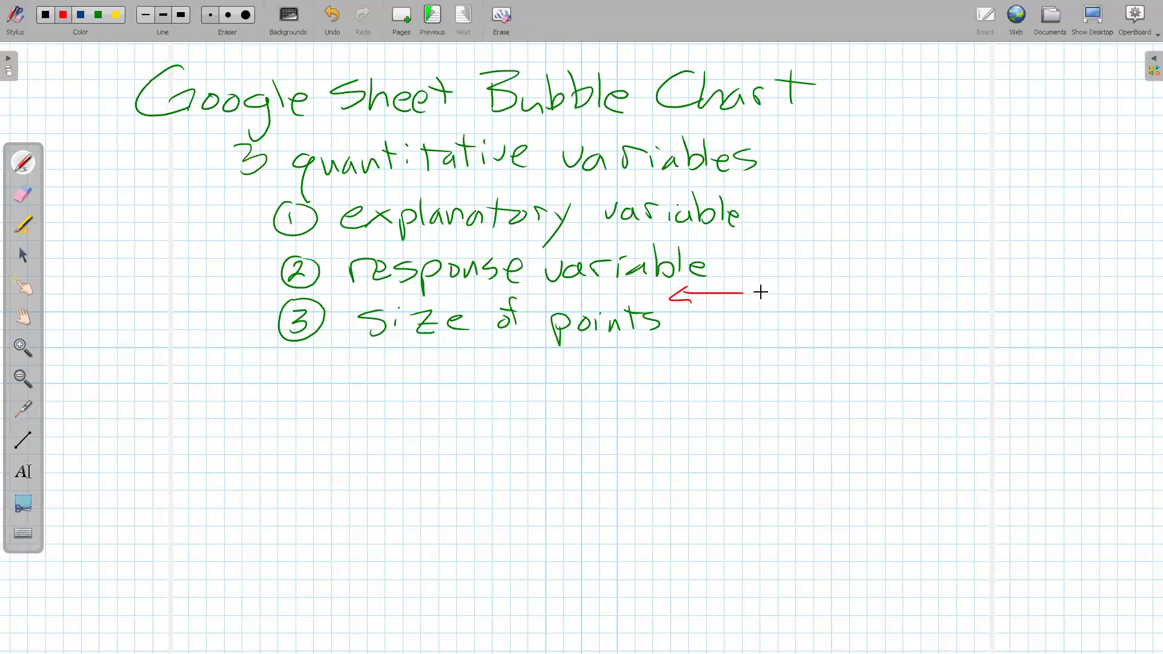
pyautogui.moveTo(778, 286); pyautogui.dragTo(797, 301)
pyautogui.moveTo(806, 301)
pyautogui.mouseDown()
pyautogui.moveTo(817, 299)
pyautogui.moveTo(820, 316)
pyautogui.moveTo(873, 286)
pyautogui.moveTo(880, 316)
pyautogui.moveTo(968, 286)
pyautogui.moveTo(1069, 298)
pyautogui.mouseUp()
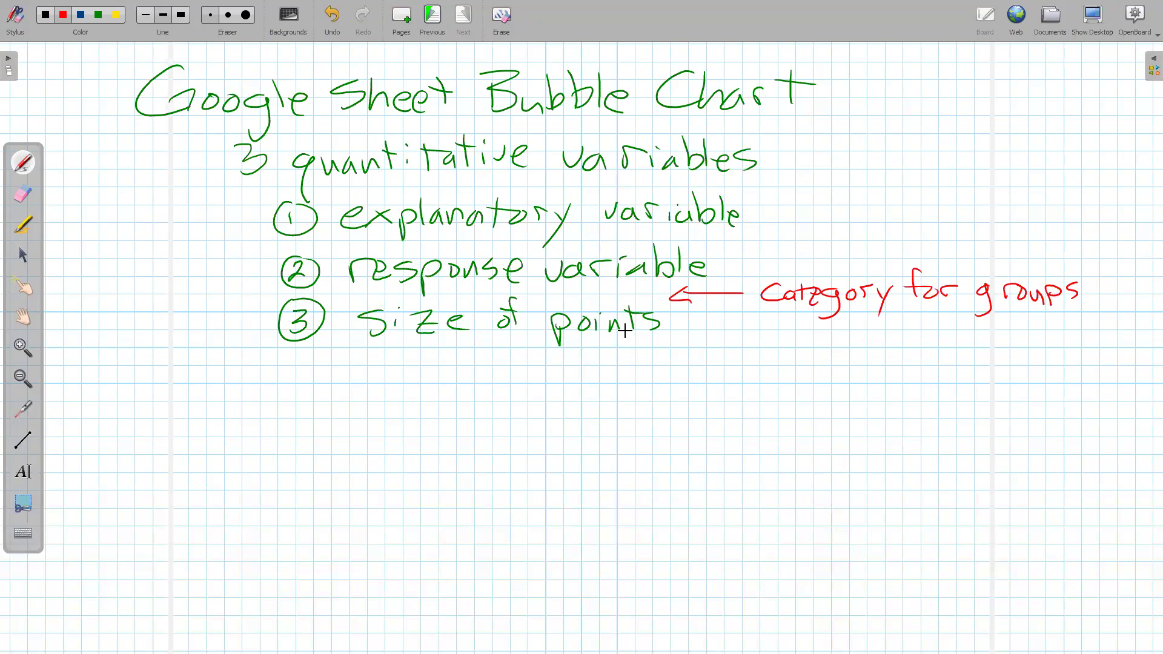
# Back in the spreadsheet, check the murders sheet, then select A1:C21 on the bubble chart sheet
pyautogui.click(1090, 23)
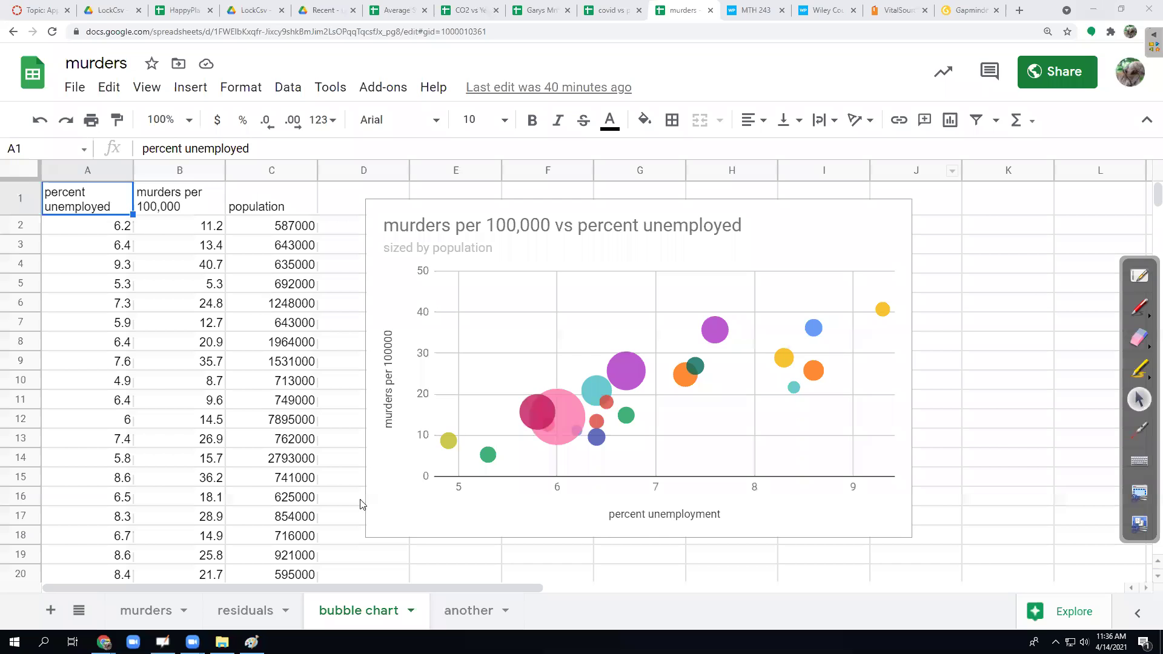
pyautogui.click(127, 612)
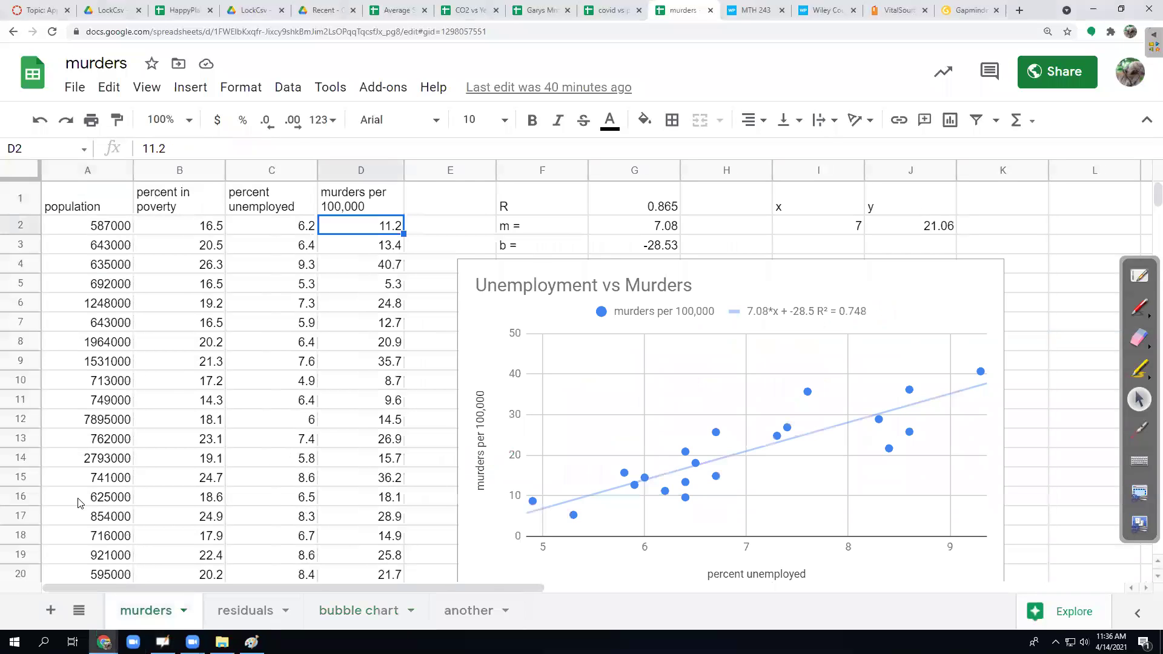
pyautogui.click(339, 612)
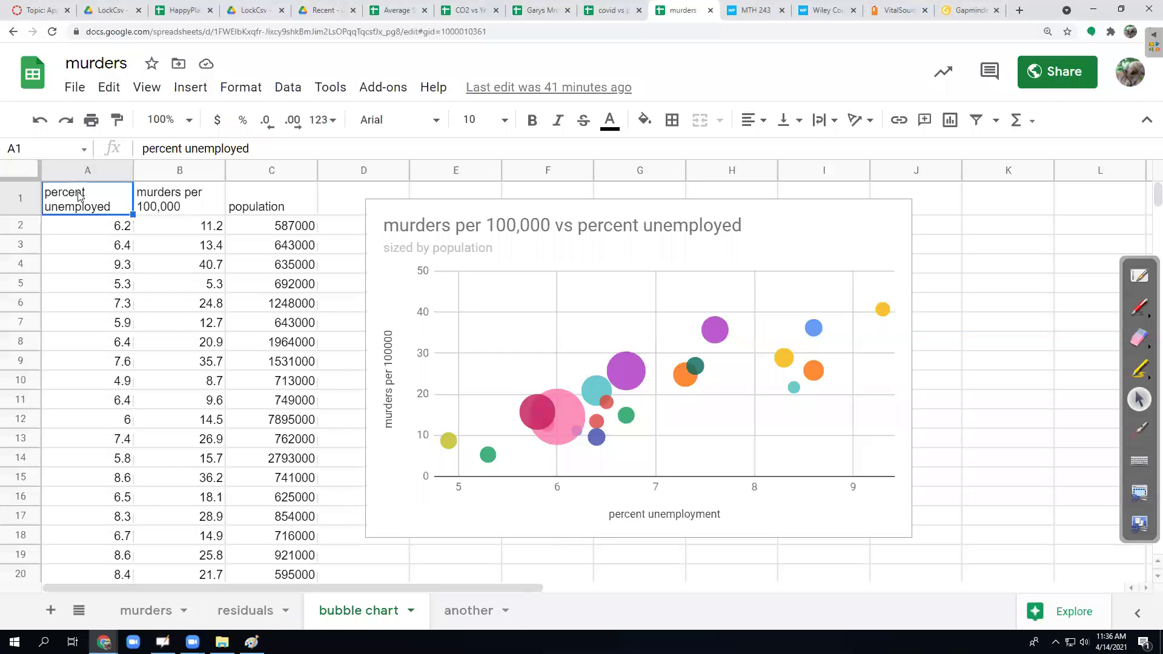
pyautogui.moveTo(81, 199); pyautogui.dragTo(289, 460)
pyautogui.scroll(3, 563, 426)
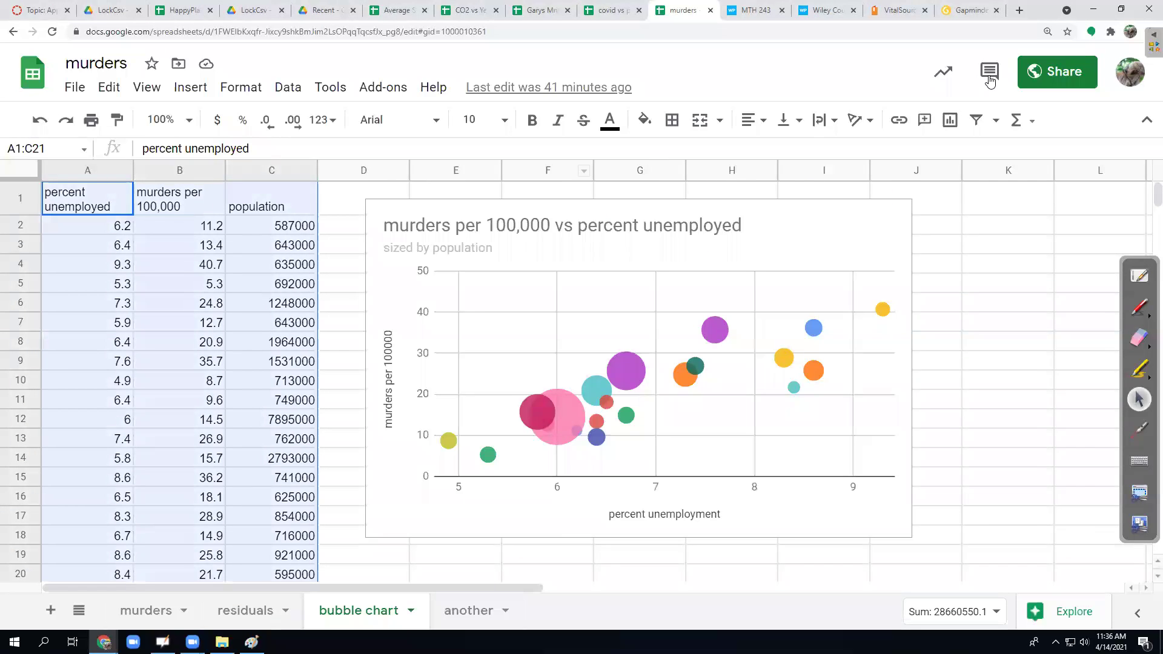
# Insert a chart from A1:C21 and set its type to Bubble chart
pyautogui.click(949, 121)
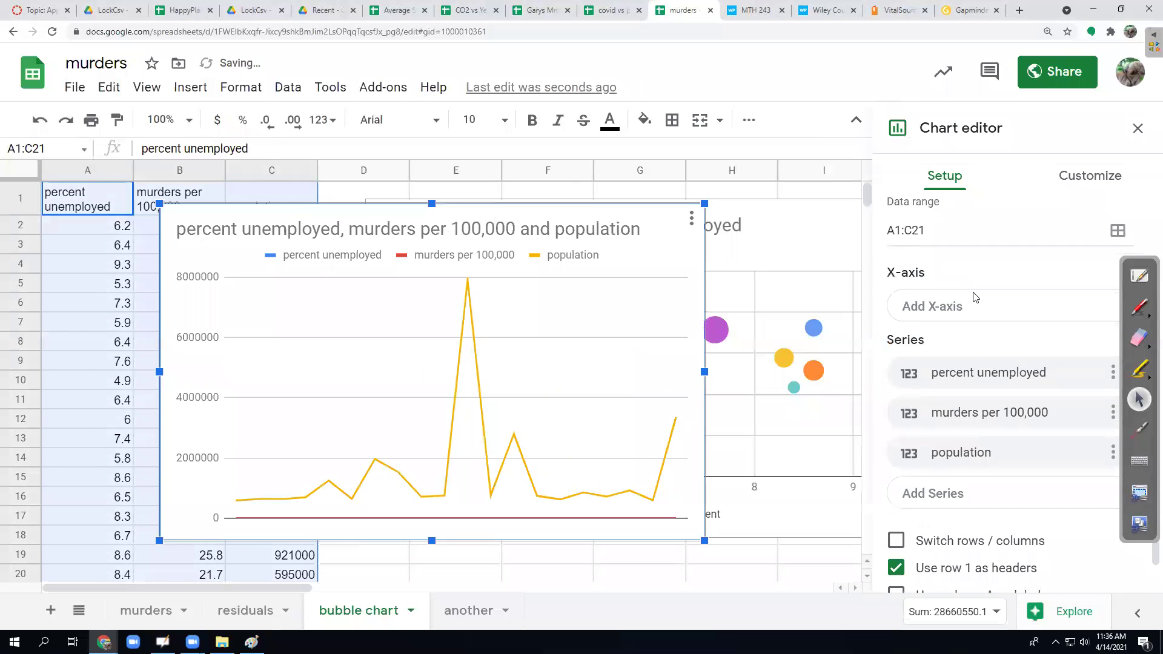
pyautogui.click(965, 249)
pyautogui.scroll(-12, 981, 339)
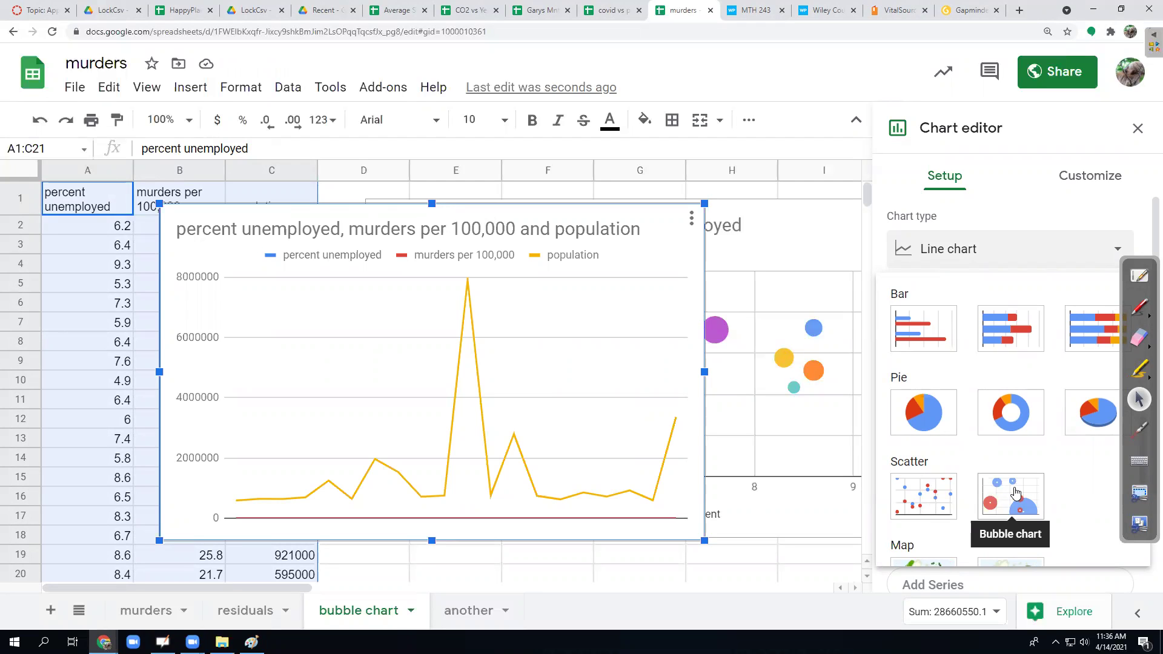
pyautogui.click(1015, 490)
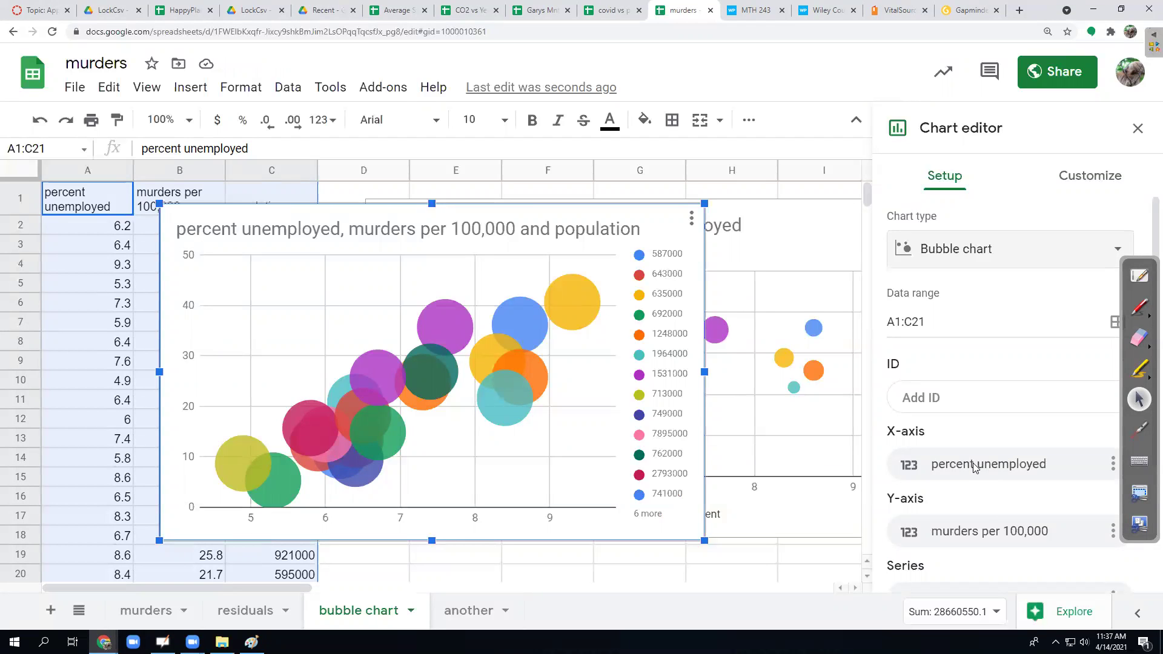
pyautogui.scroll(-2, 979, 527)
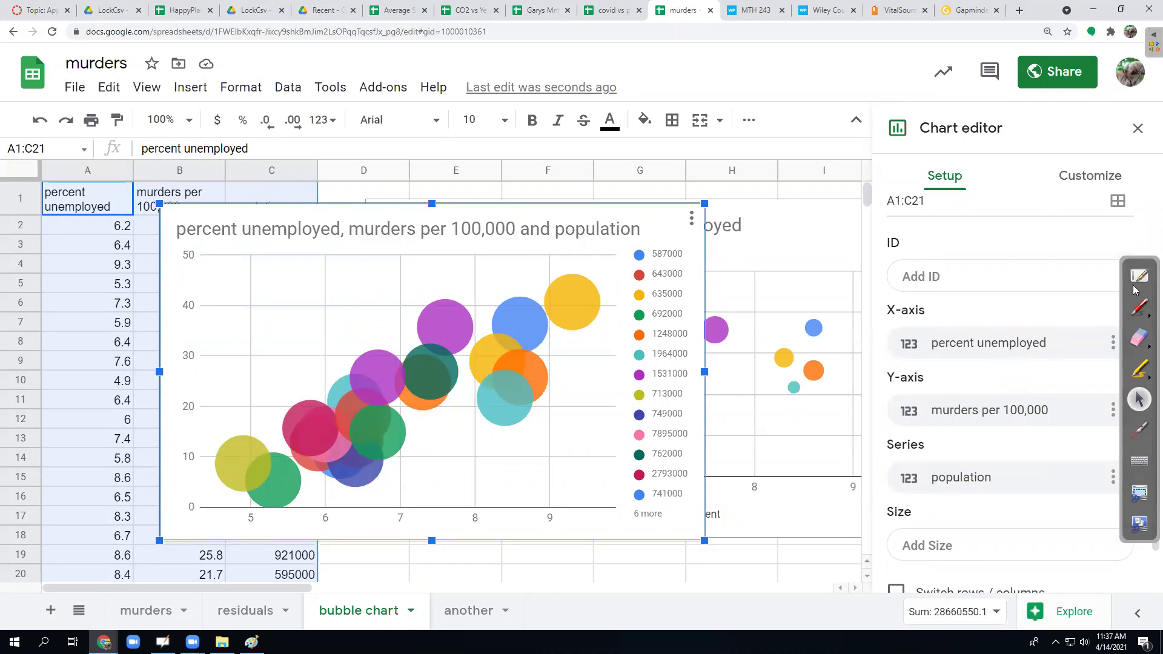
# Keep percent unemployed on X and murders per 100,000 on Y, and size bubbles by population
pyautogui.click(1145, 263)
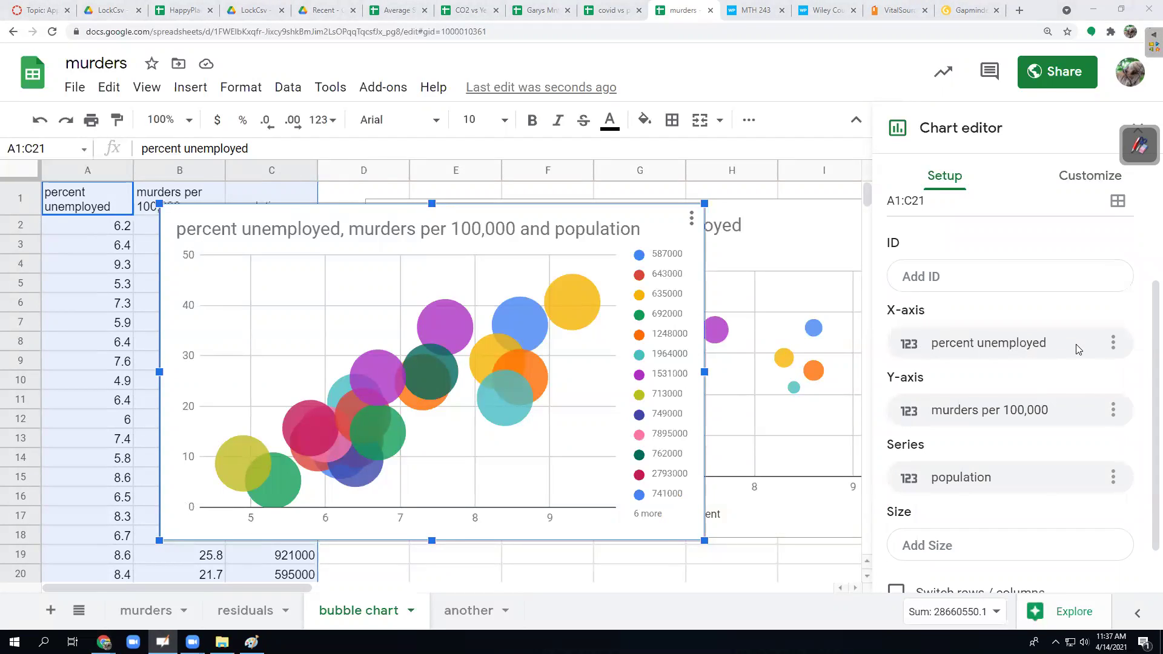
pyautogui.click(1037, 347)
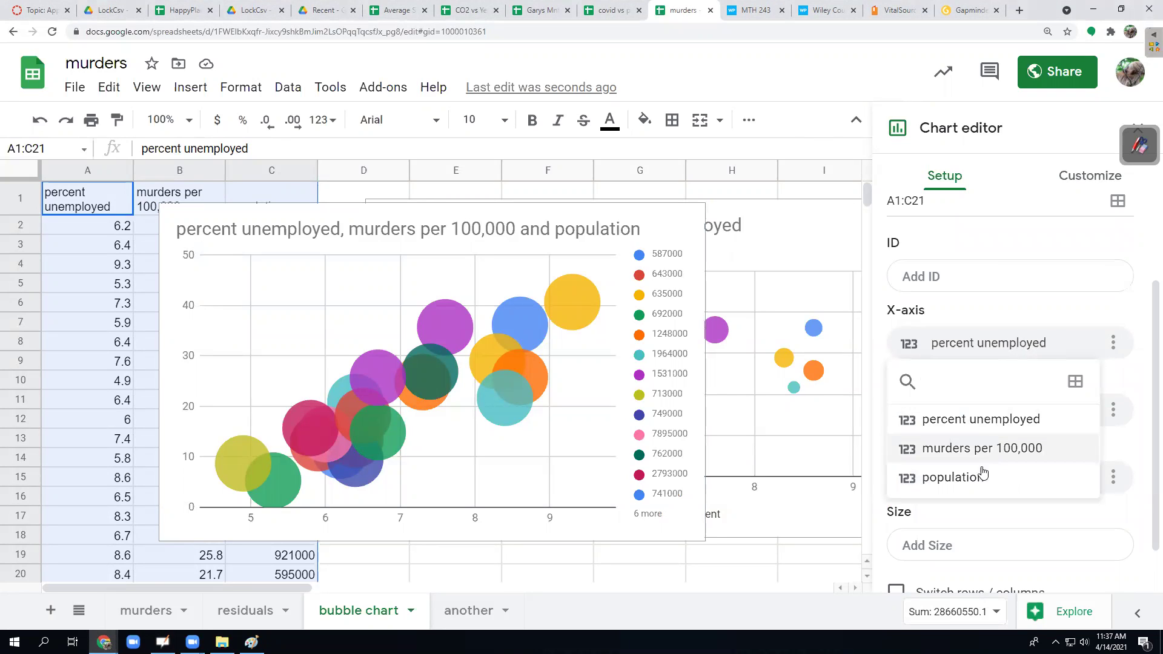
pyautogui.click(996, 426)
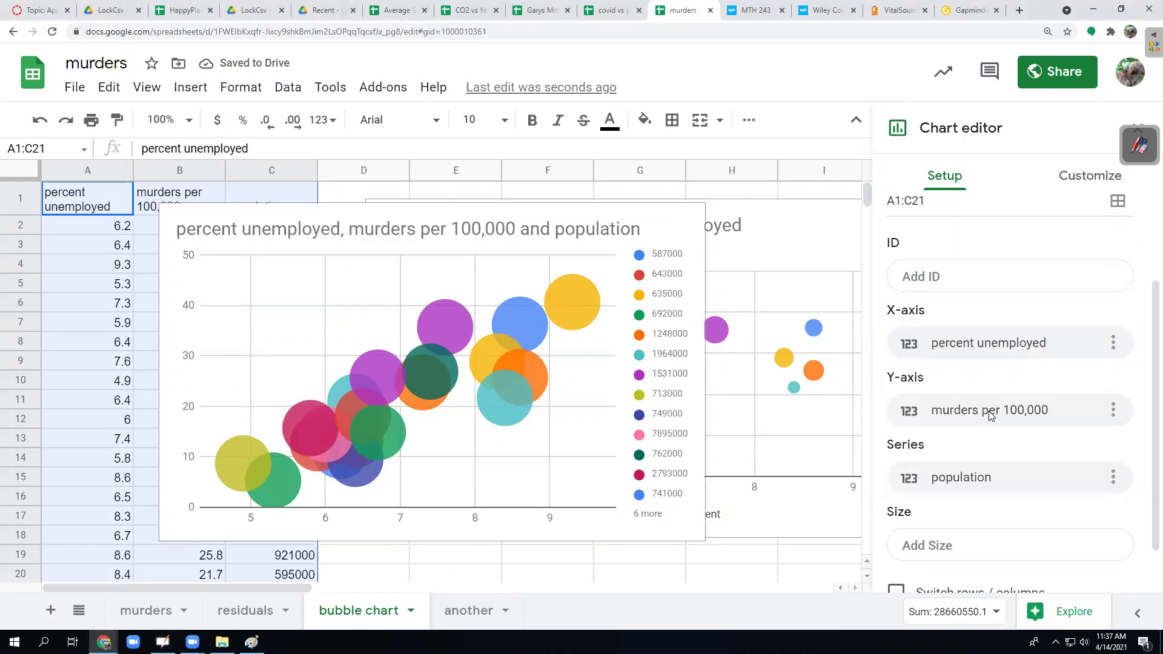
pyautogui.click(990, 415)
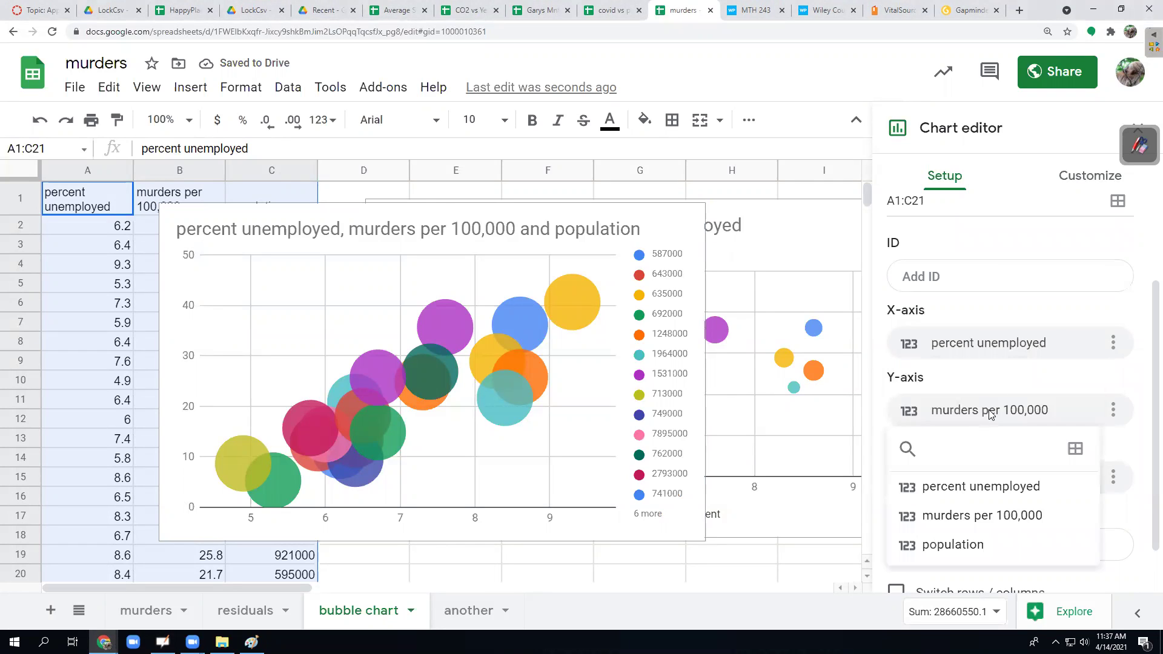
pyautogui.click(979, 520)
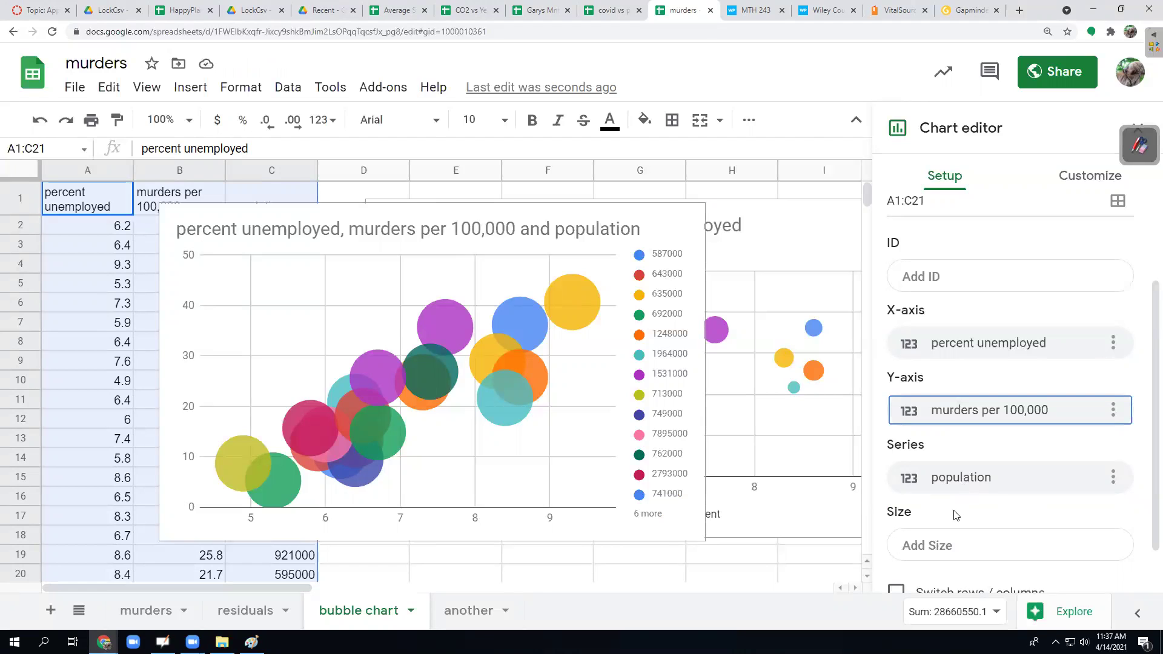
pyautogui.click(941, 549)
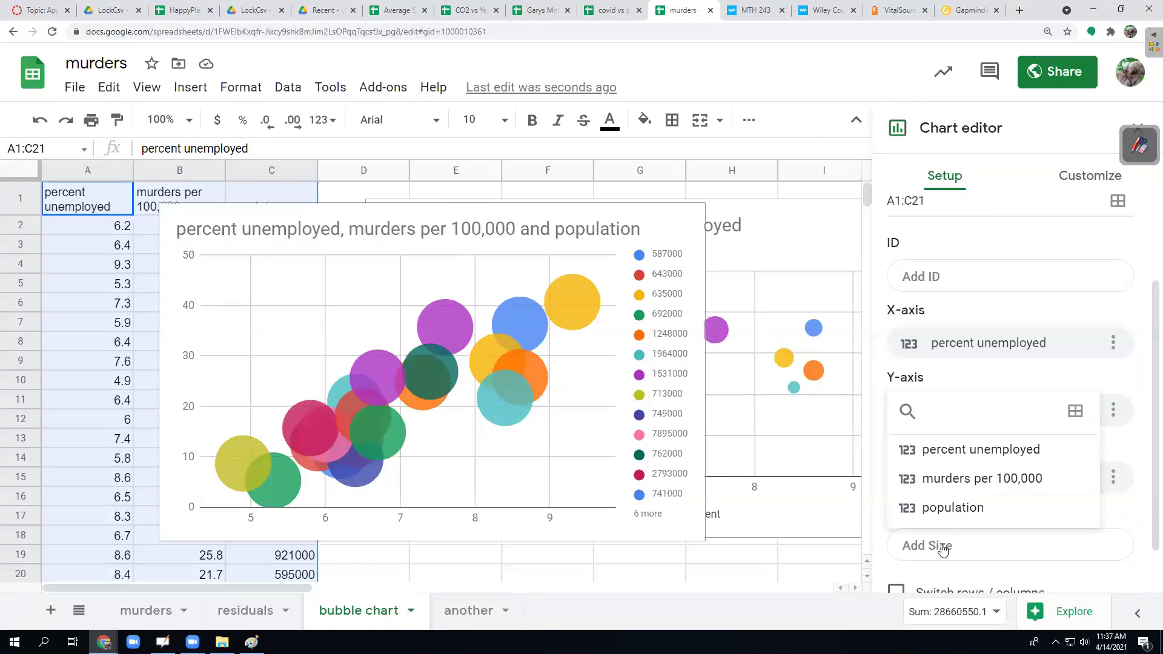
pyautogui.click(952, 509)
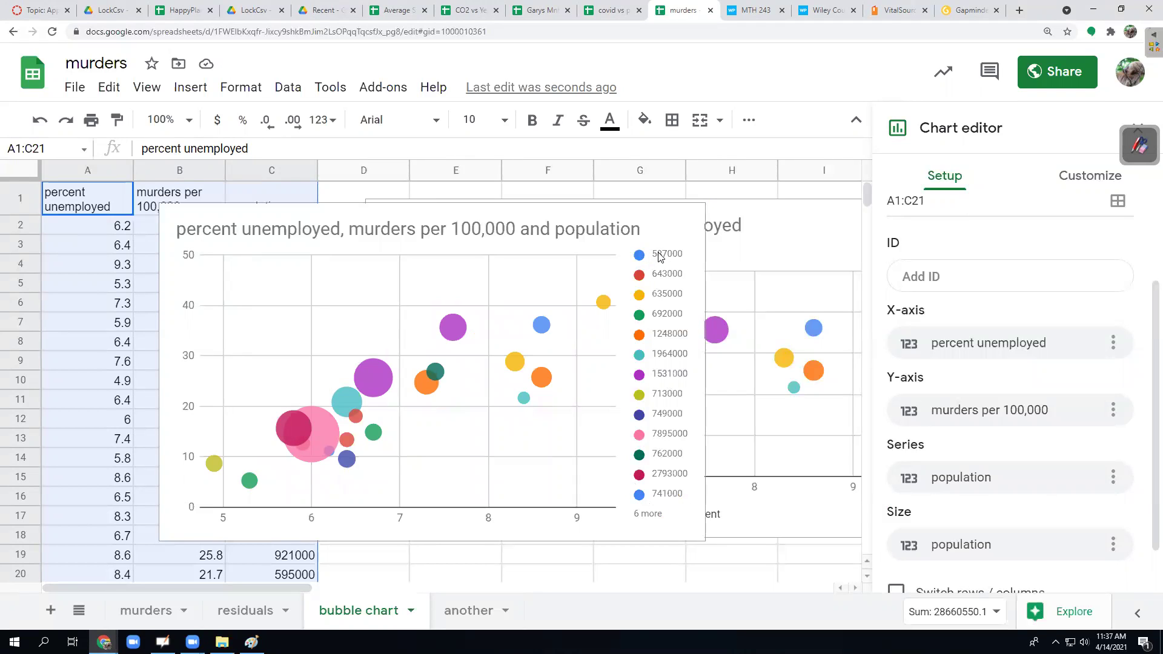
# In Customize, set the chart's legend position to None
pyautogui.click(1090, 177)
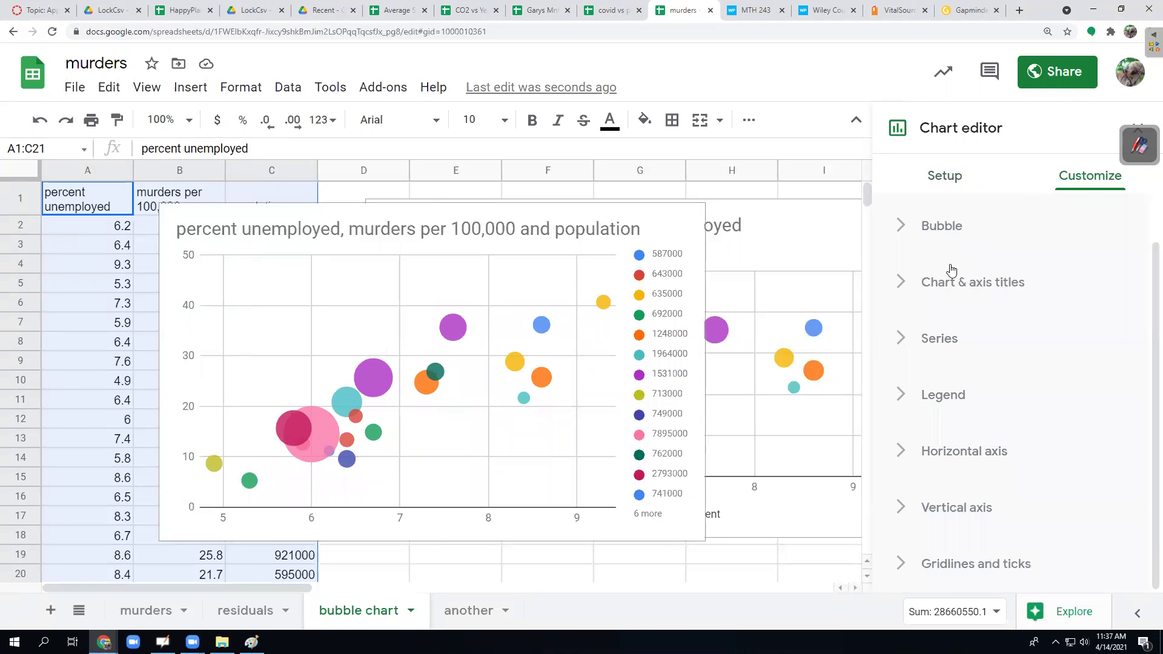
pyautogui.click(938, 394)
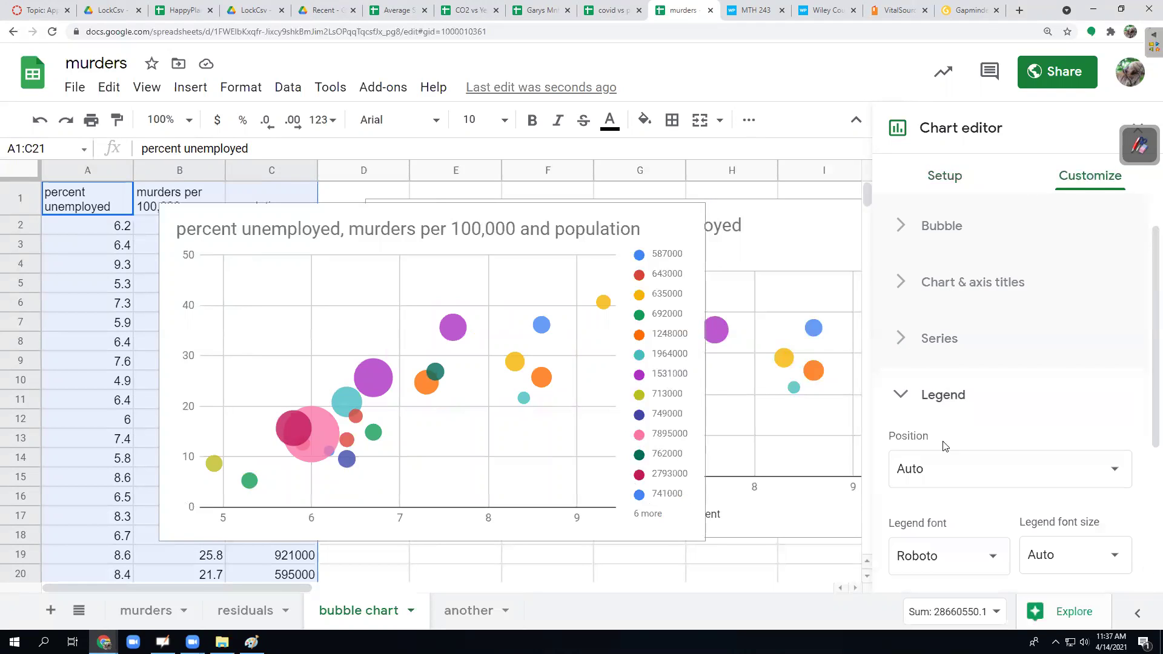
pyautogui.click(945, 479)
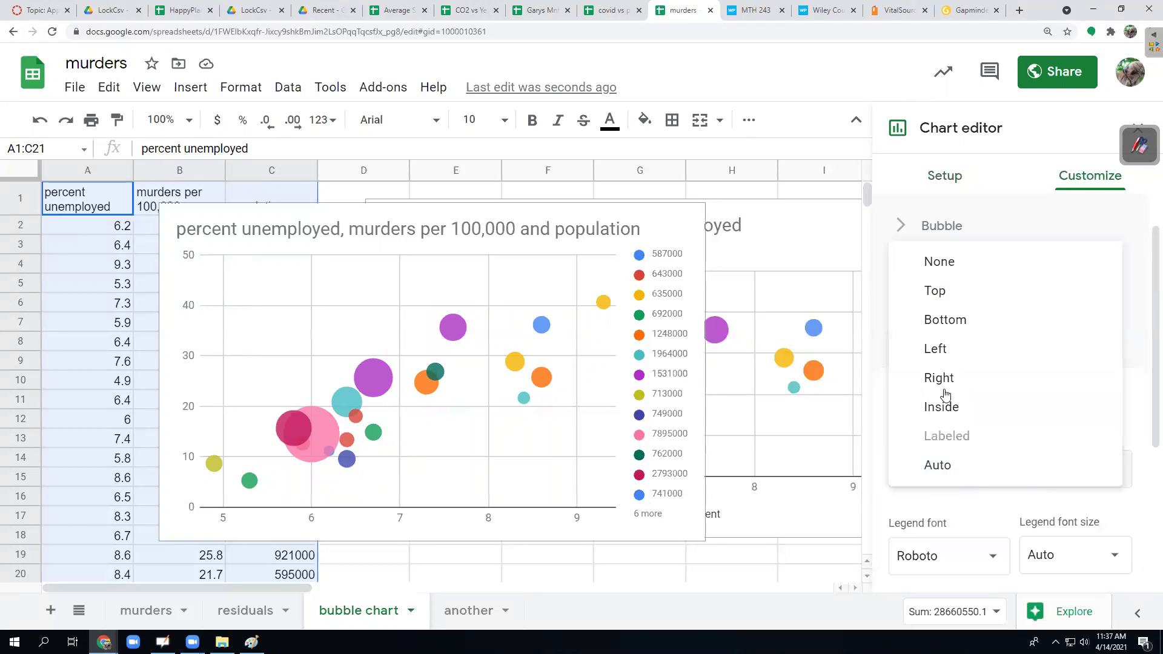
pyautogui.click(939, 265)
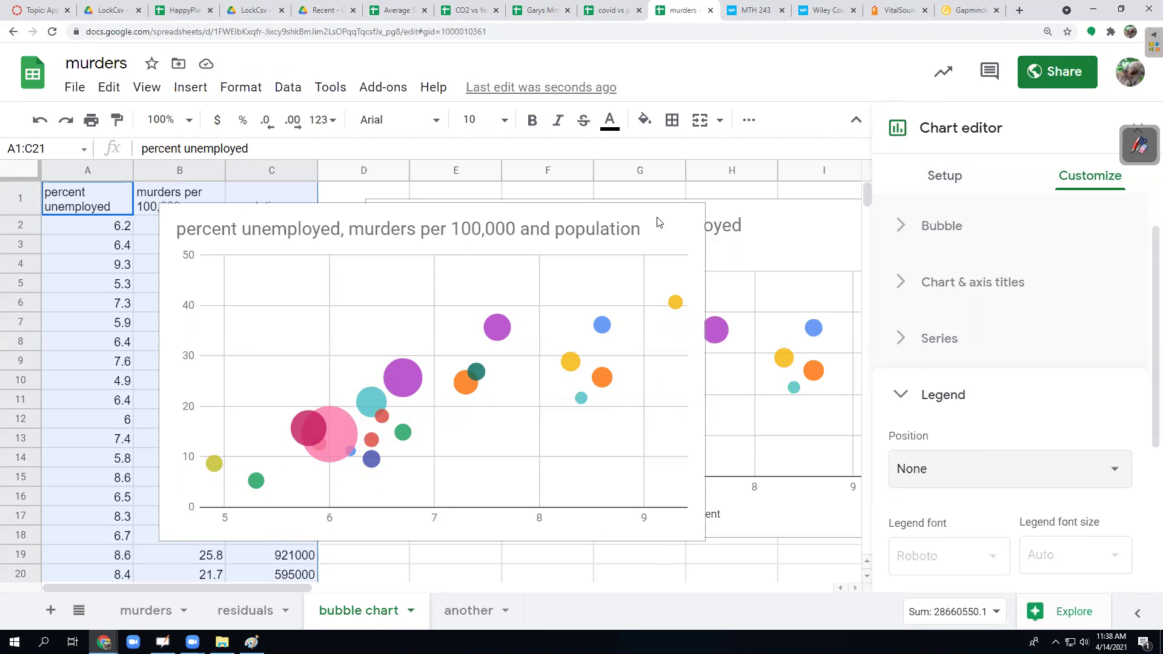
# Drag the legend-free bubble chart right so it starts at column D
pyautogui.click(944, 177)
pyautogui.scroll(-2, 1032, 467)
pyautogui.scroll(-1, 1032, 467)
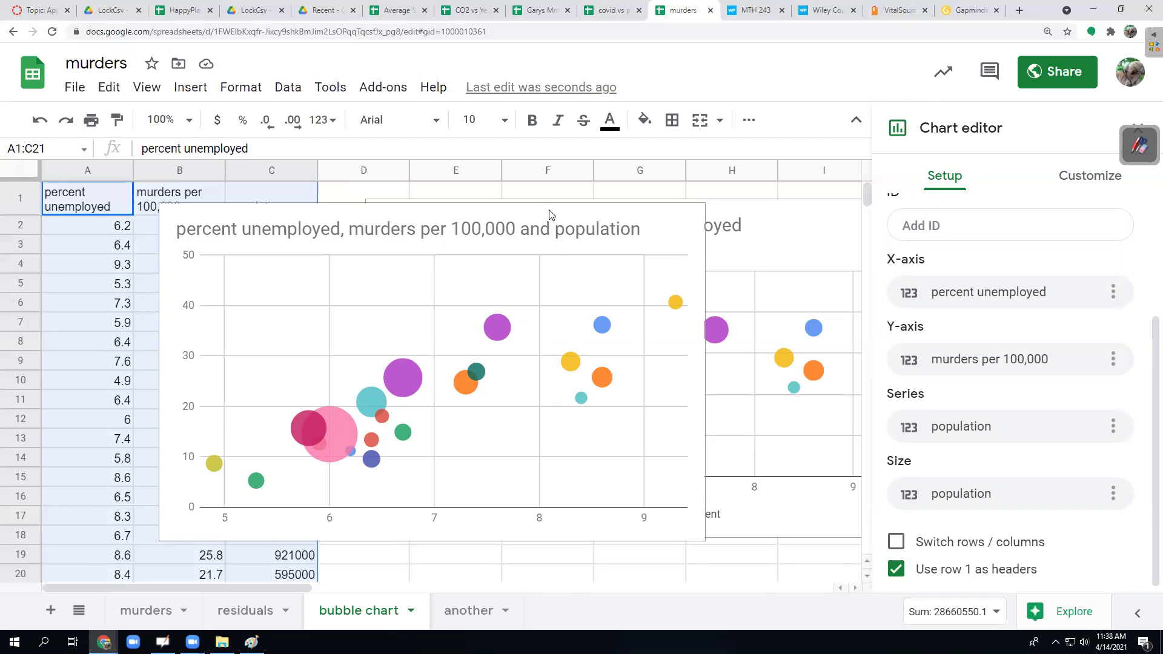
pyautogui.click(660, 219)
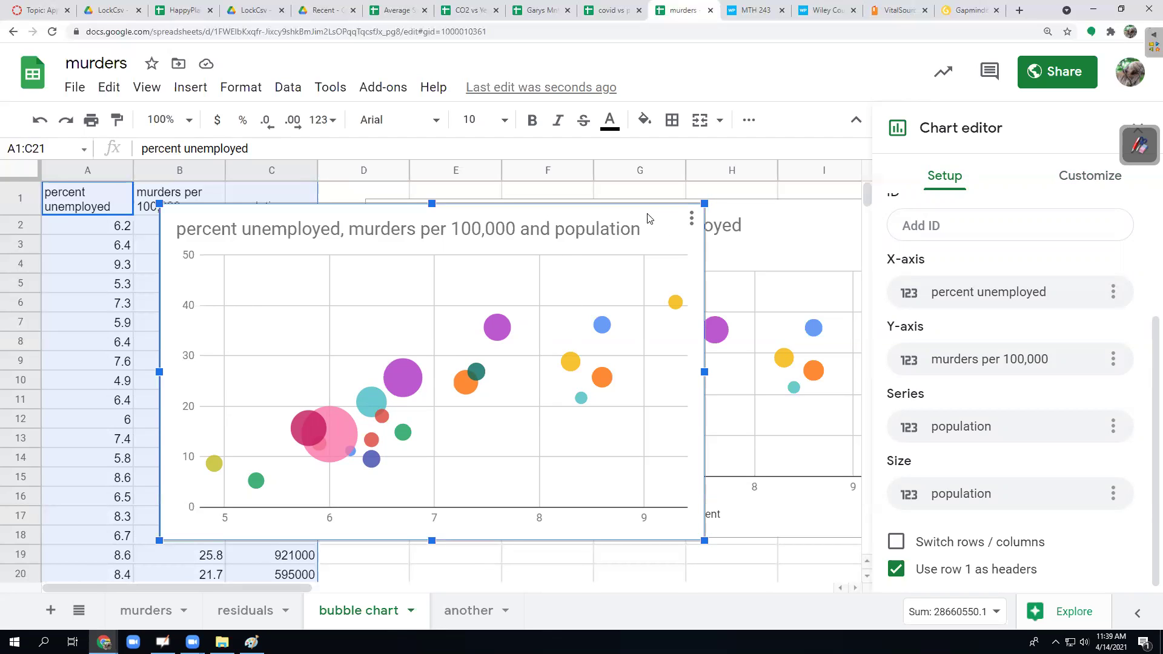
pyautogui.moveTo(649, 218); pyautogui.dragTo(841, 211)
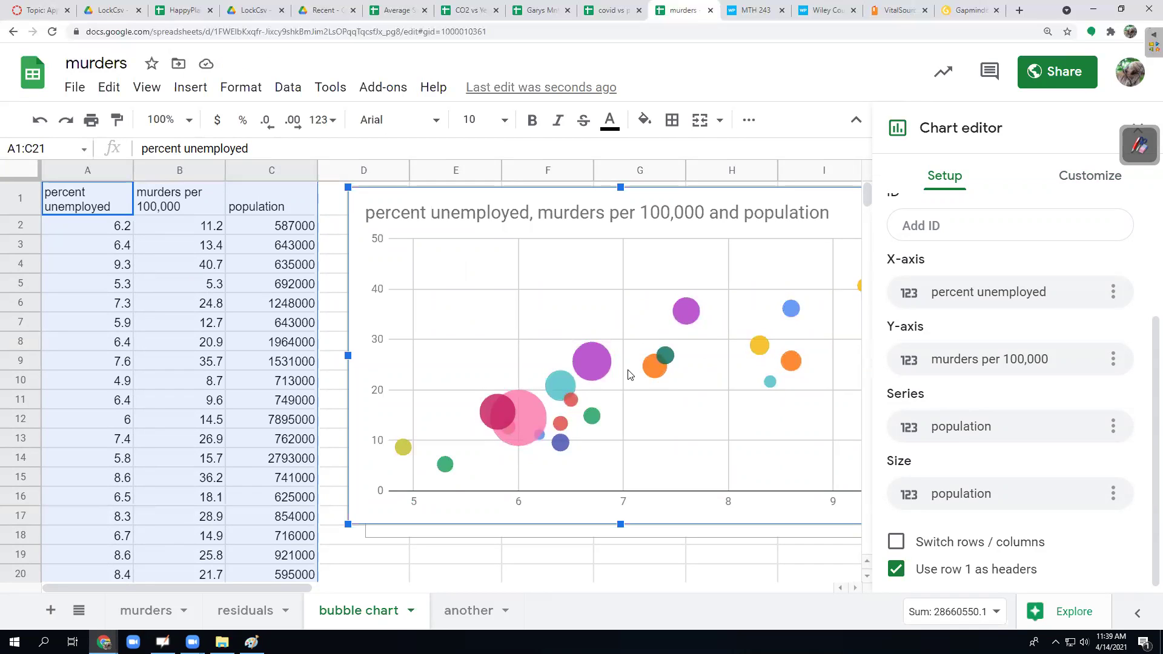
# On the 'another' sheet, review the small and Medium Size groups and their populations
pyautogui.click(455, 615)
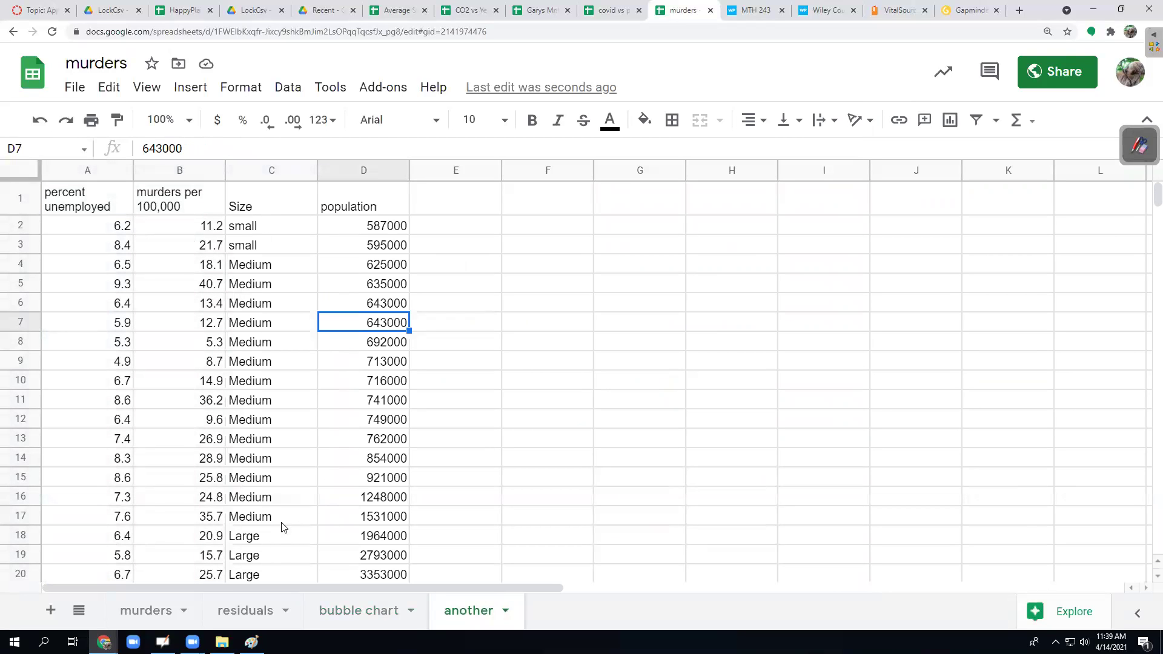
pyautogui.click(272, 203)
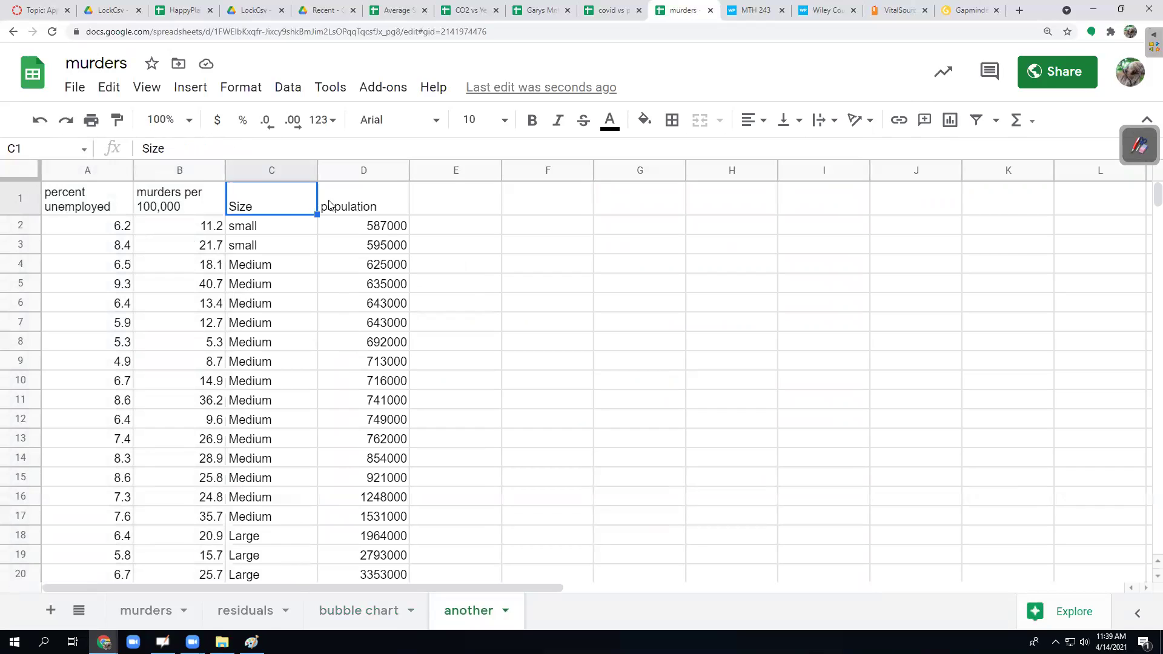
pyautogui.click(388, 229)
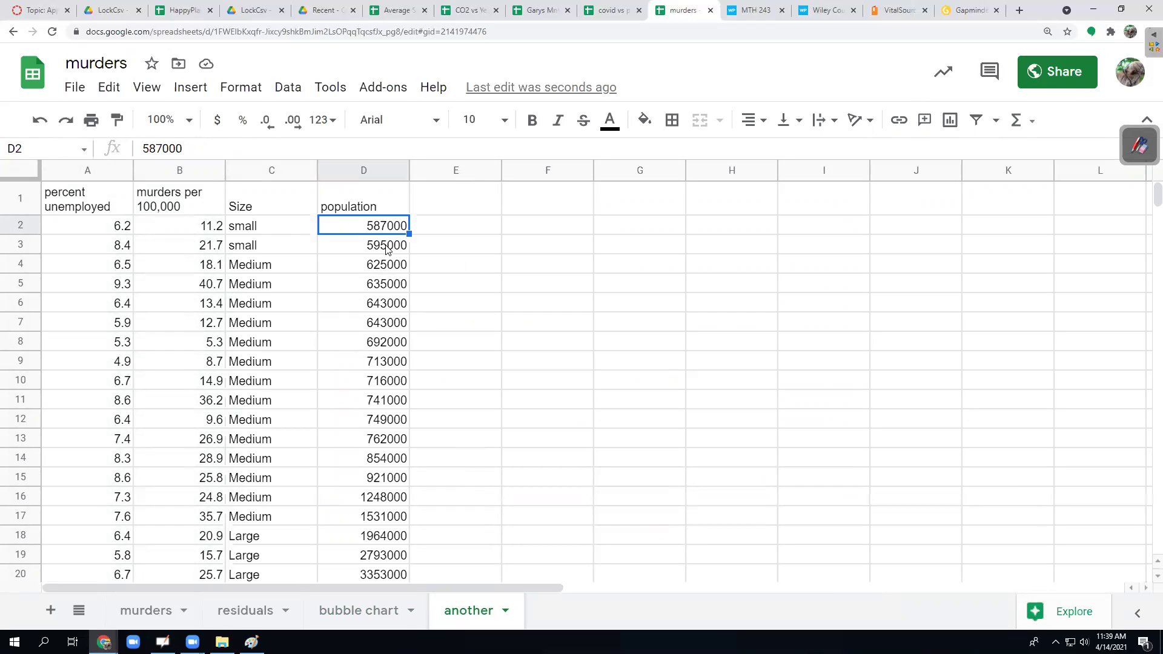
pyautogui.moveTo(383, 250); pyautogui.dragTo(280, 229)
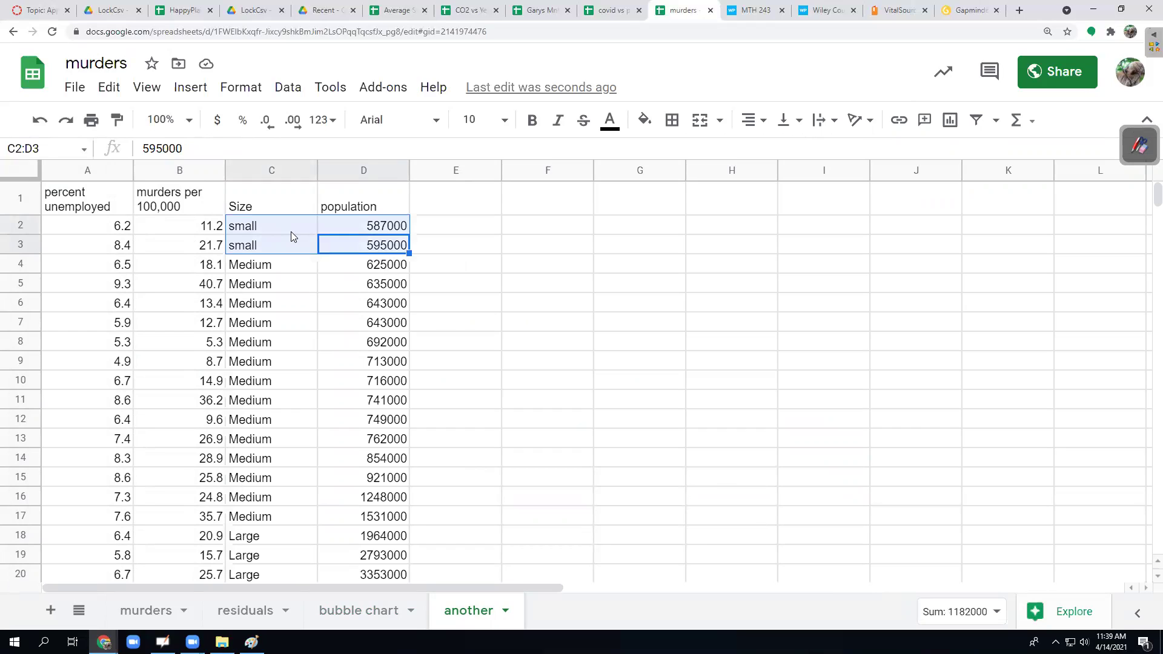
pyautogui.click(388, 269)
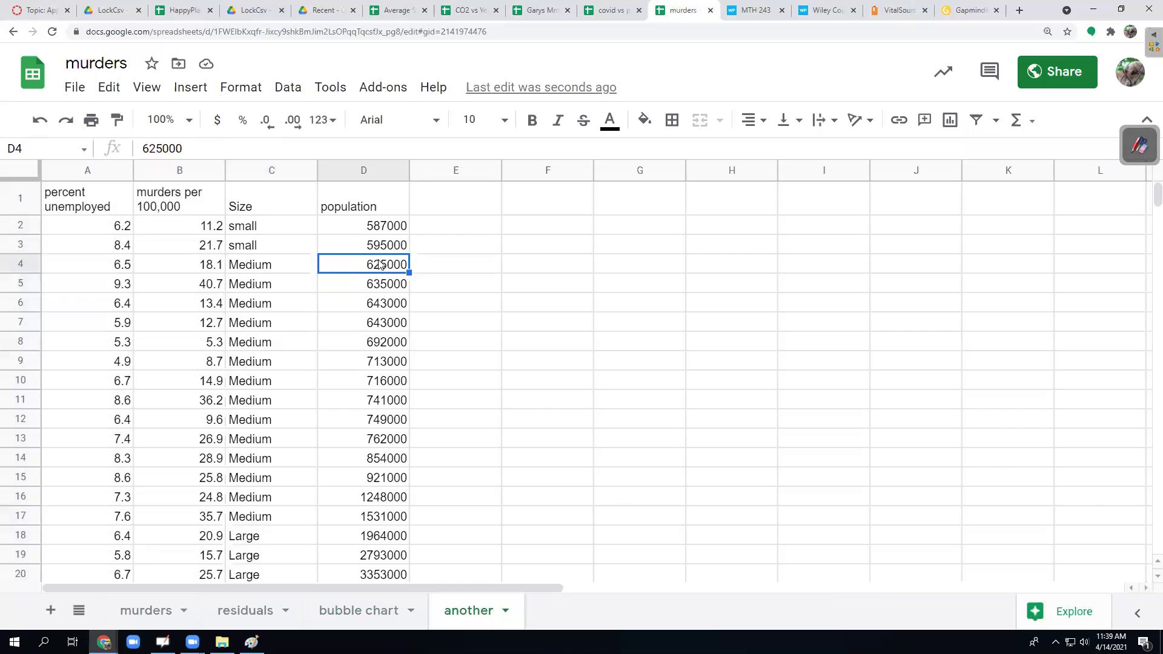
pyautogui.click(378, 521)
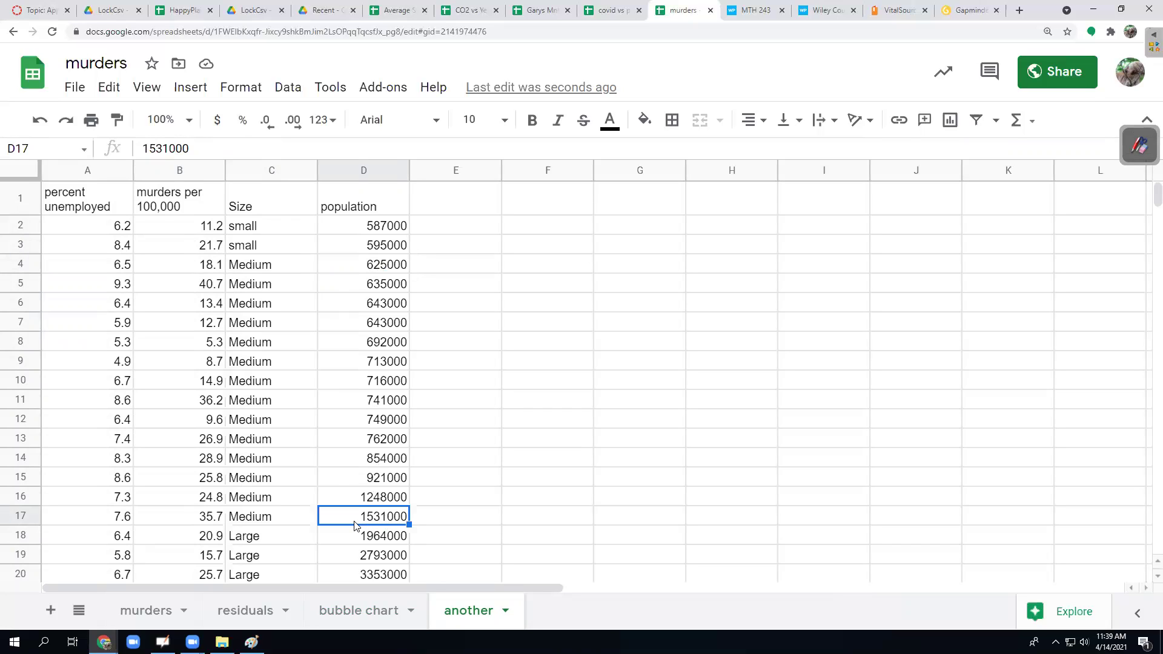
pyautogui.moveTo(292, 519); pyautogui.dragTo(280, 266)
# Check the four Large entries in C18:C21, then select the whole table A1:D21
pyautogui.scroll(-2, 273, 364)
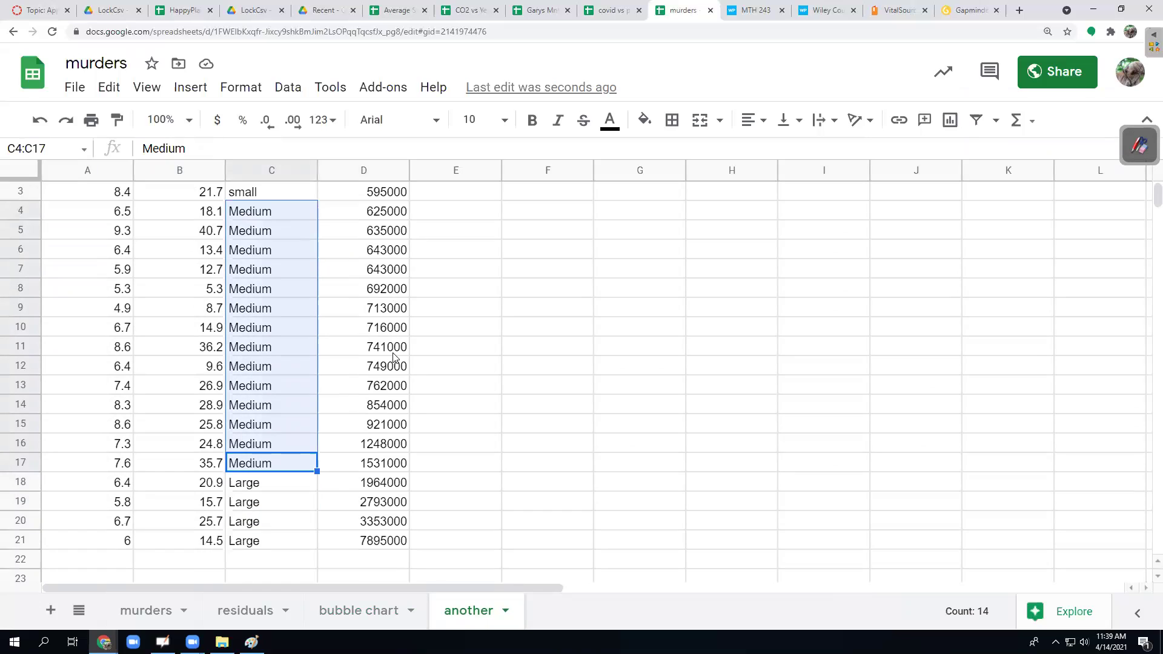
pyautogui.moveTo(267, 427); pyautogui.dragTo(268, 483)
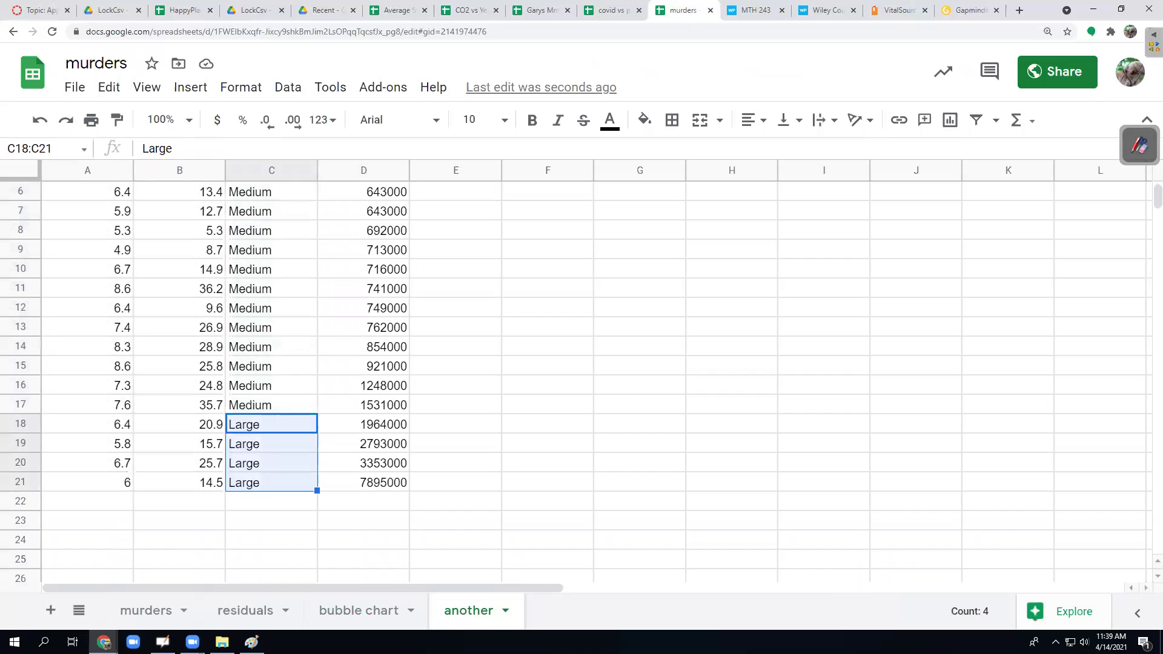
pyautogui.scroll(2, 315, 518)
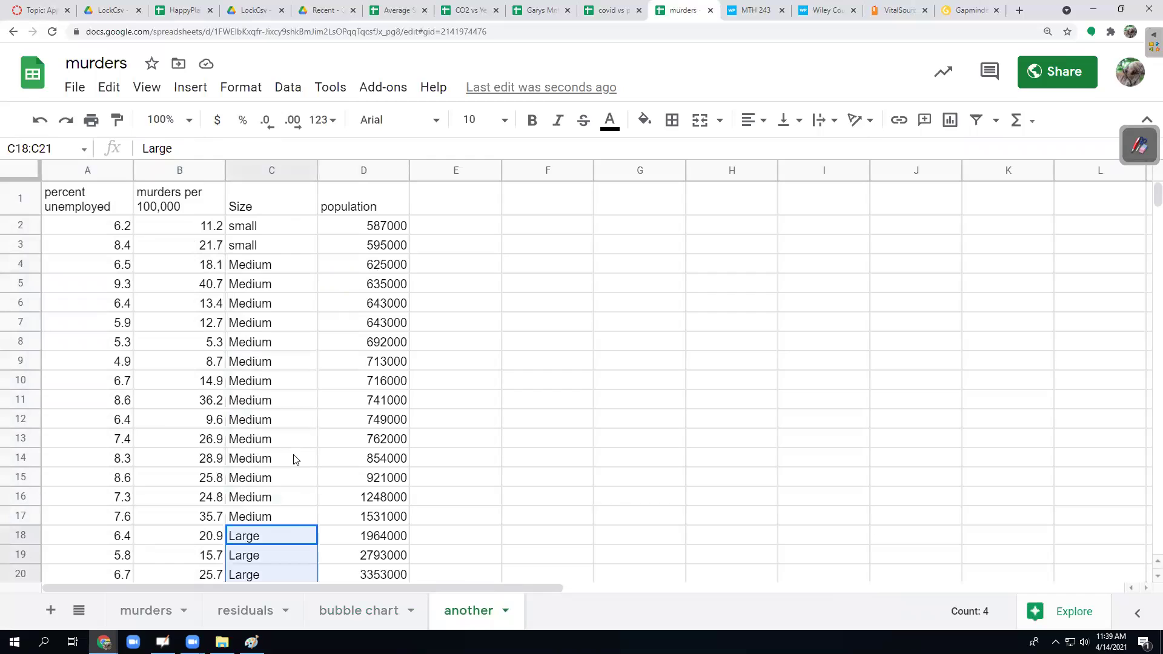
pyautogui.click(268, 206)
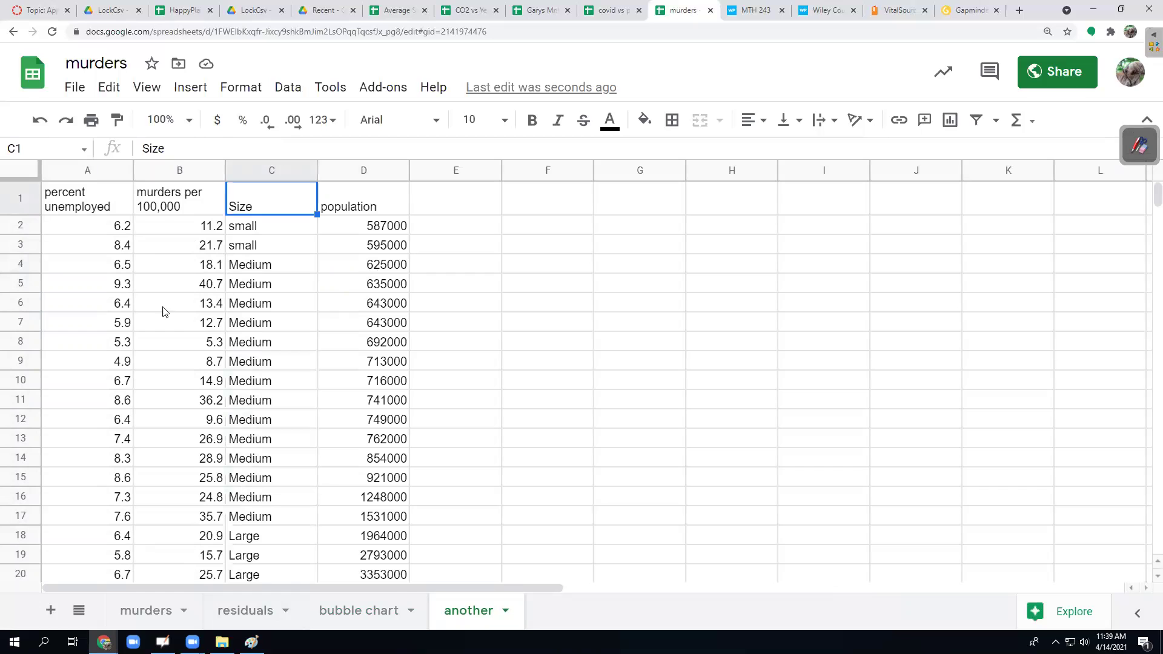
pyautogui.moveTo(77, 200); pyautogui.dragTo(394, 472)
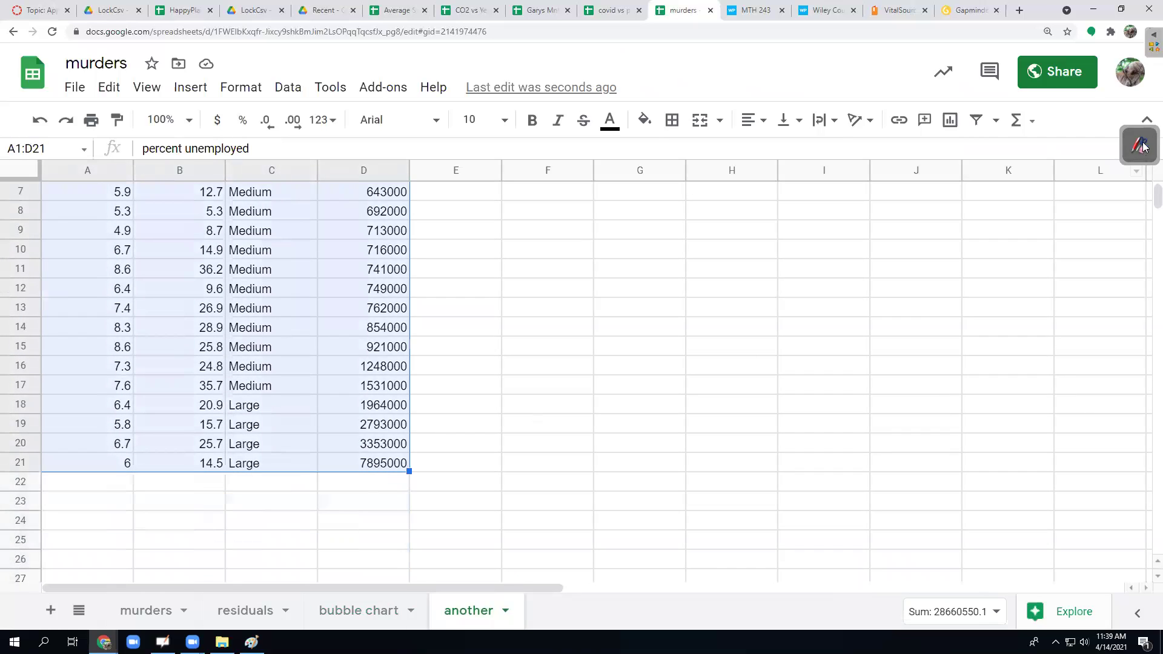
# Insert a chart from A1:D21 and make it a Bubble chart
pyautogui.click(950, 120)
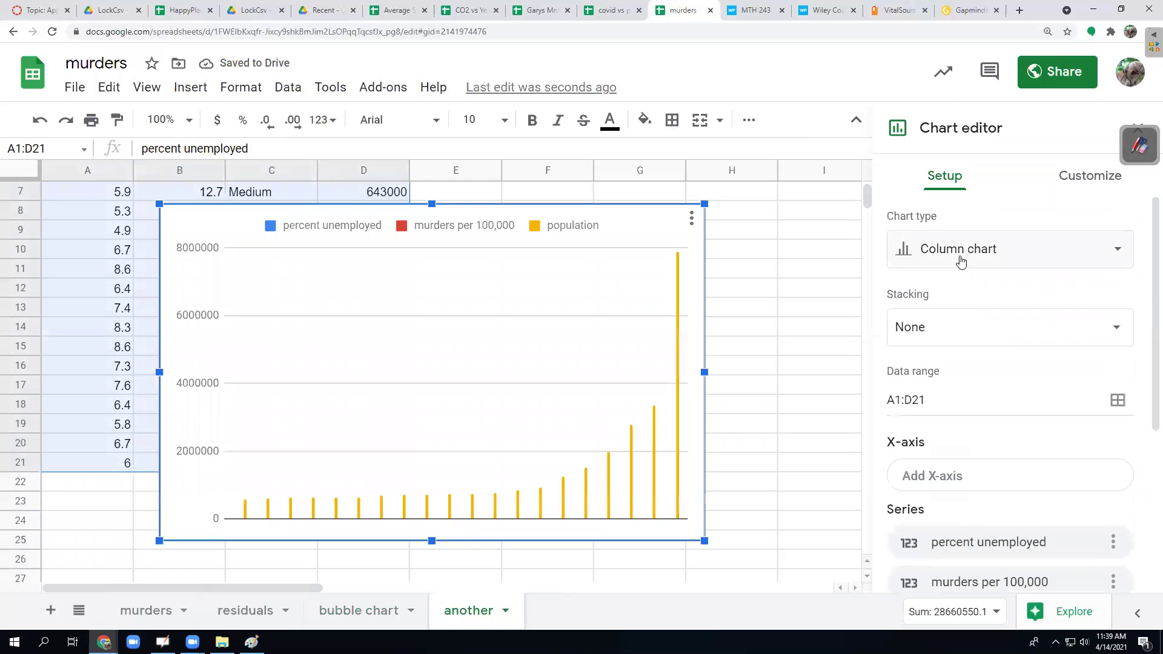
pyautogui.scroll(-10, 1010, 383)
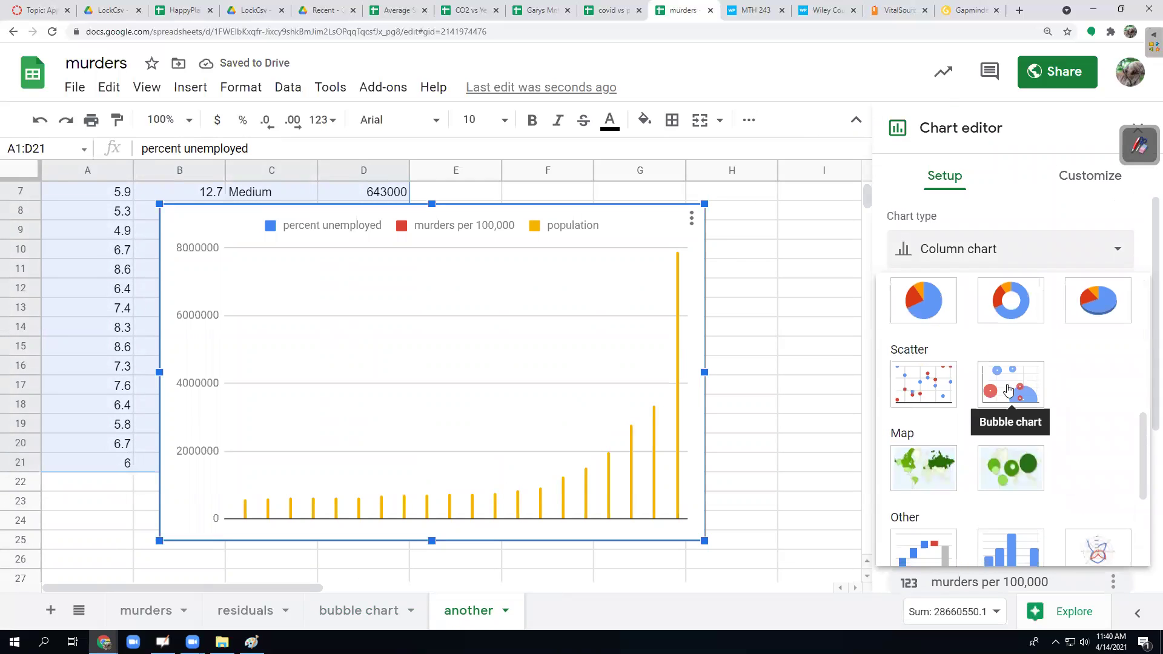
pyautogui.click(1010, 384)
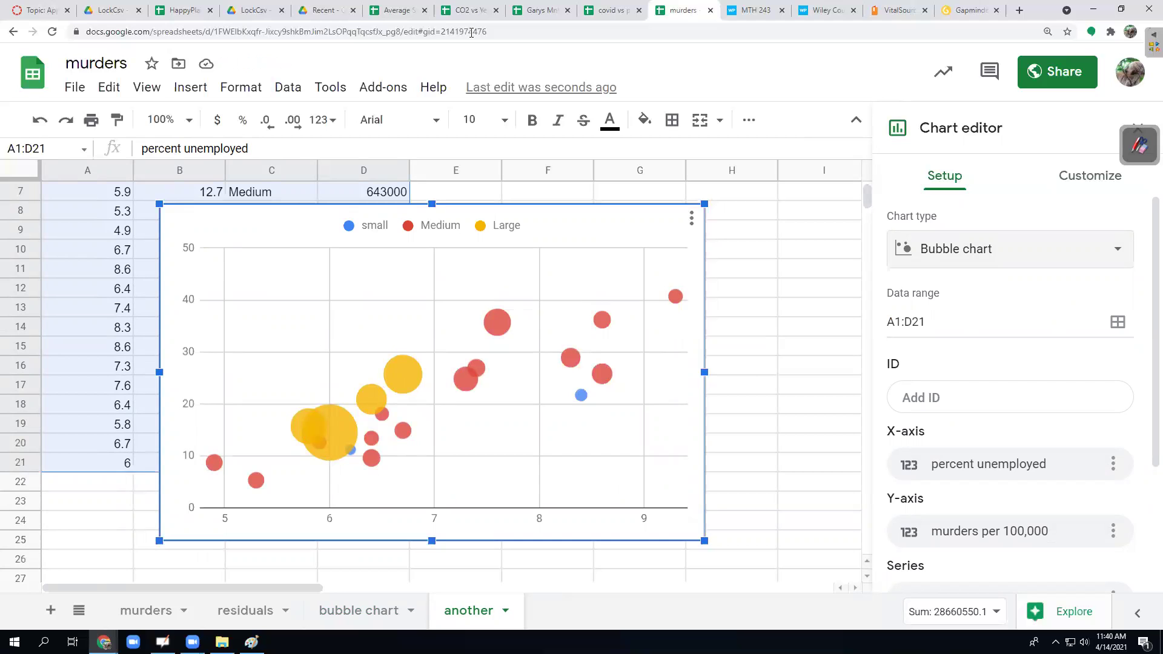
# Compare with the bubble chart sheet, then move the new chart beside the data table
pyautogui.click(367, 611)
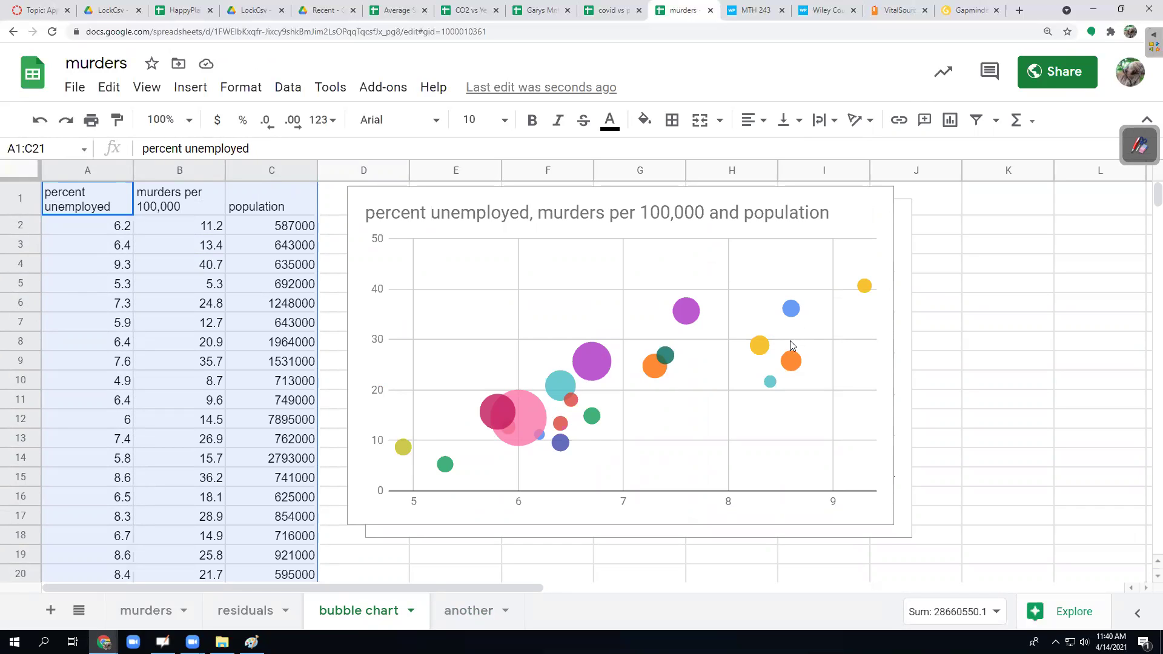
pyautogui.click(465, 621)
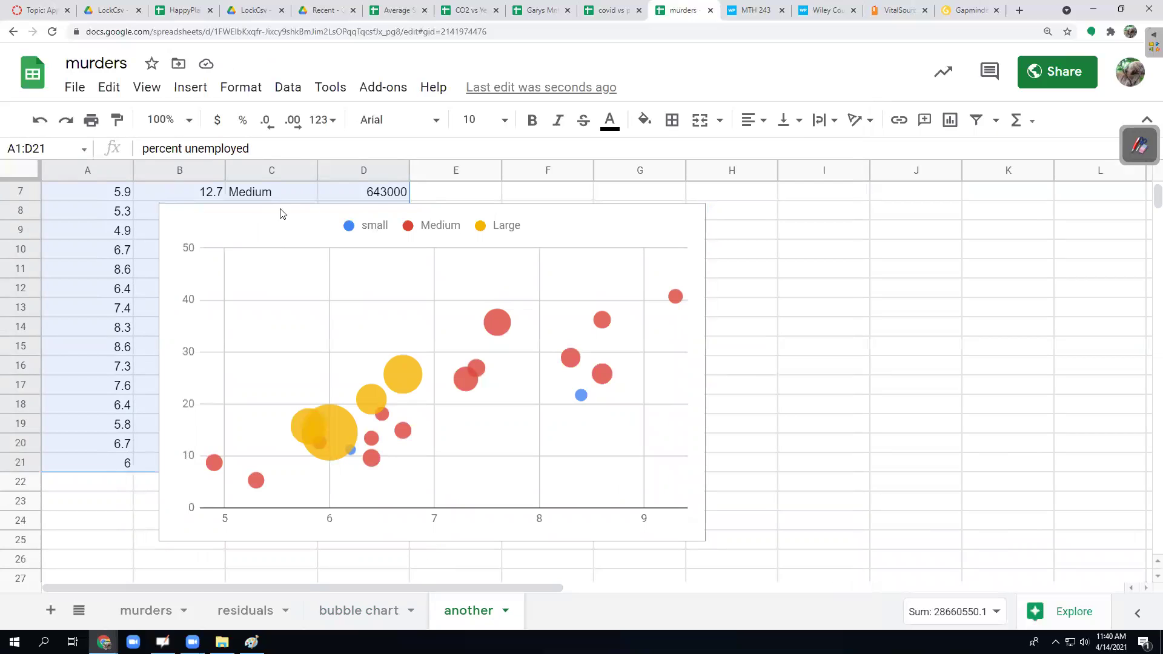
pyautogui.click(436, 207)
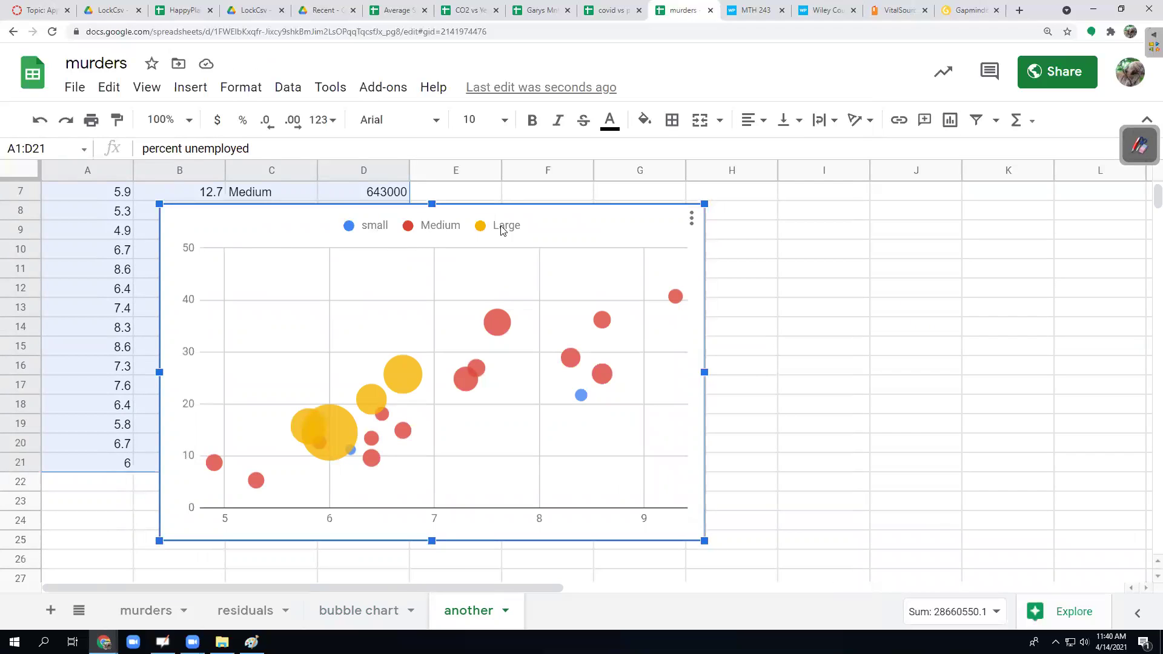
pyautogui.moveTo(600, 216); pyautogui.dragTo(897, 189)
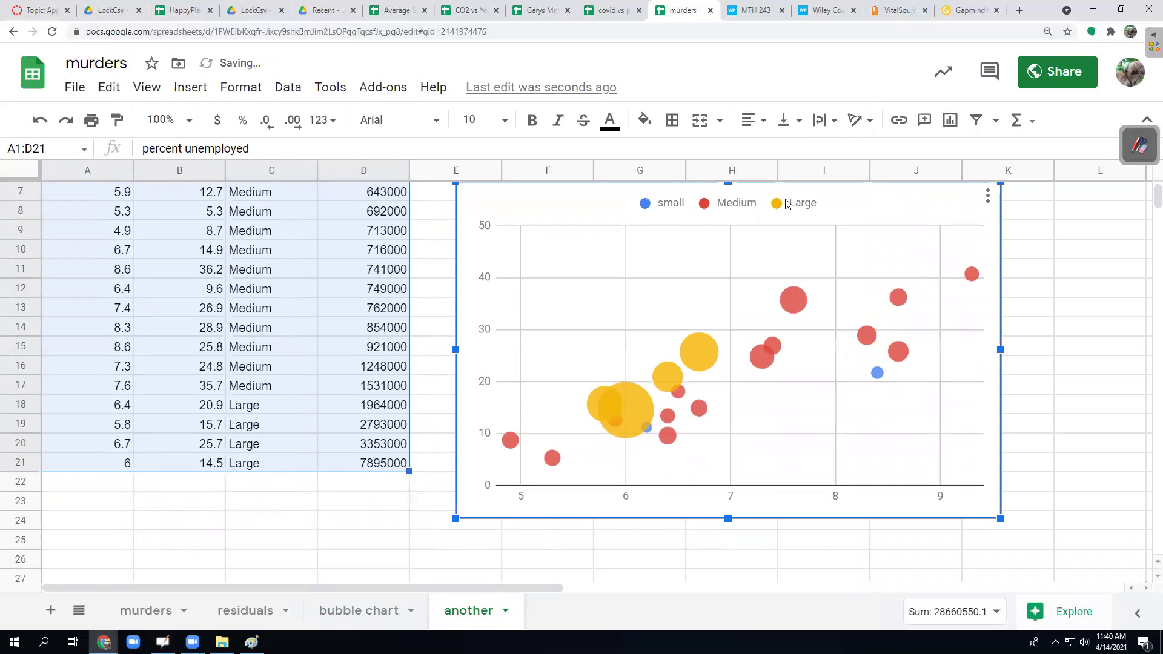
pyautogui.scroll(2, 739, 229)
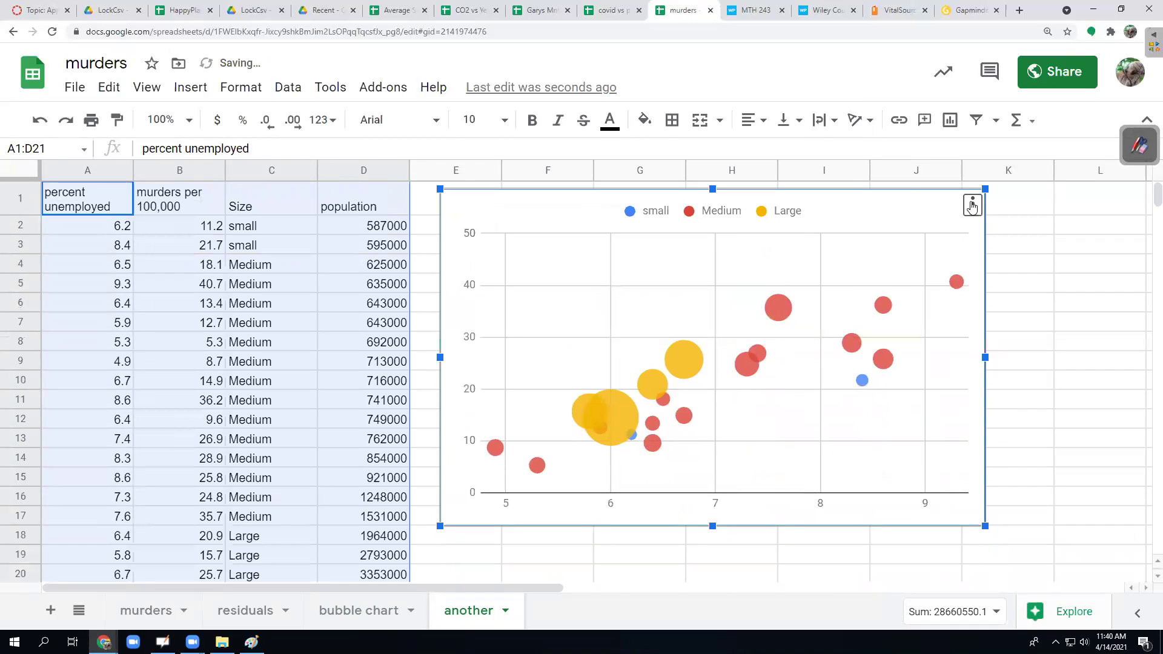
# In the chart's Customize settings, set the bubble chart's legend position to Right
pyautogui.click(972, 204)
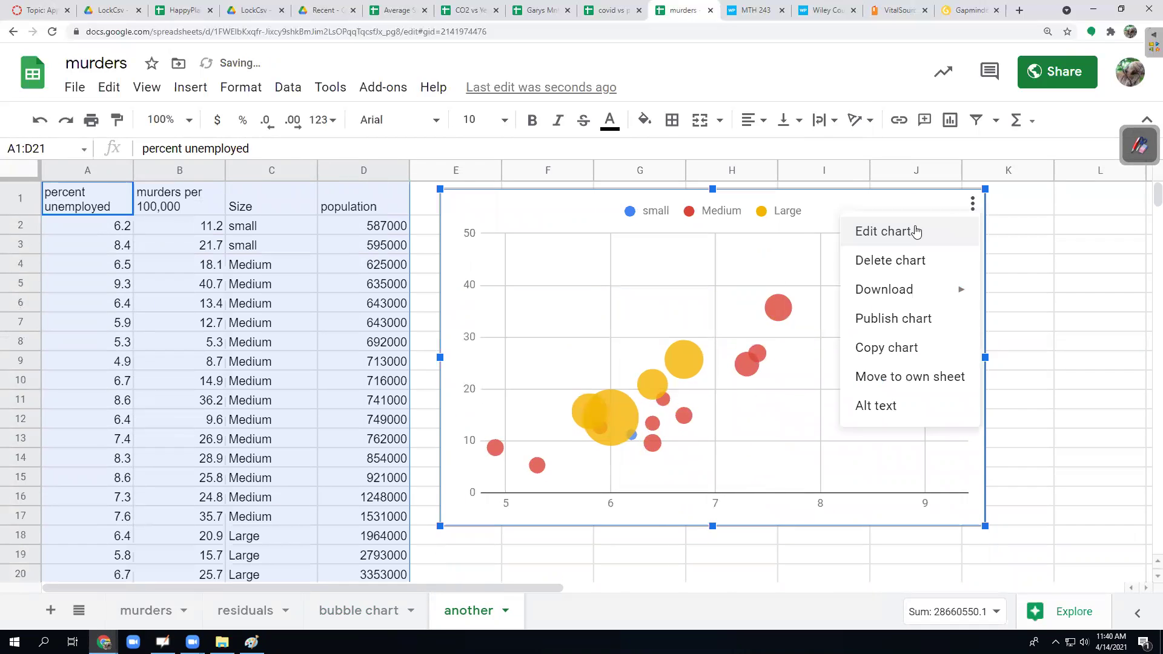
pyautogui.click(879, 234)
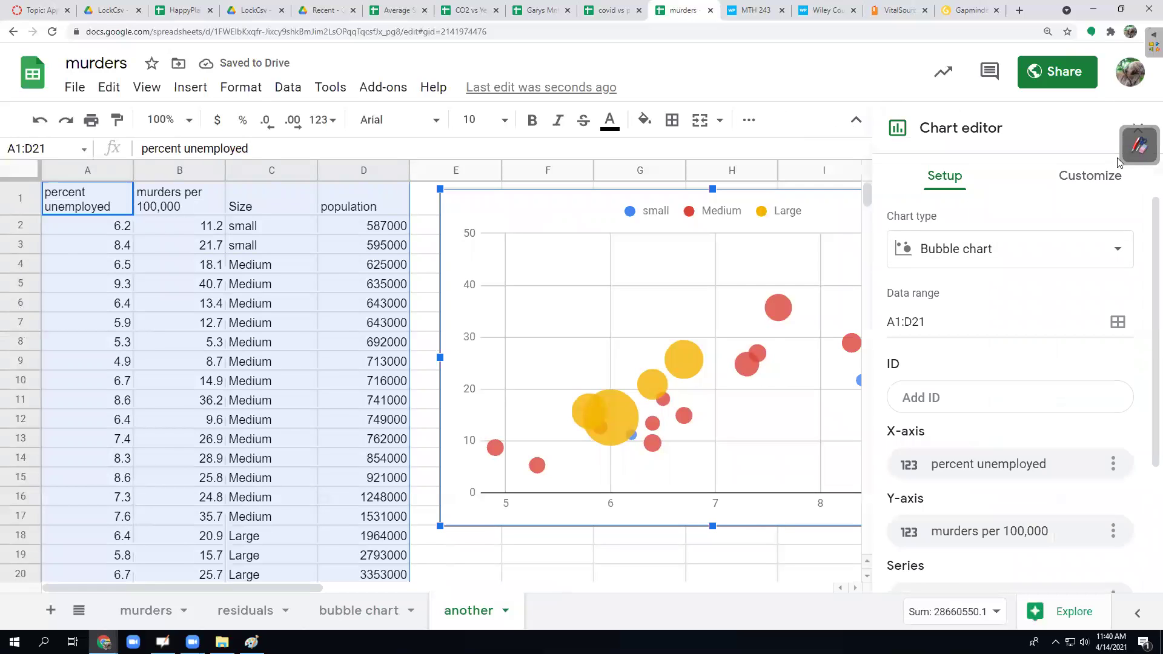
pyautogui.click(1109, 177)
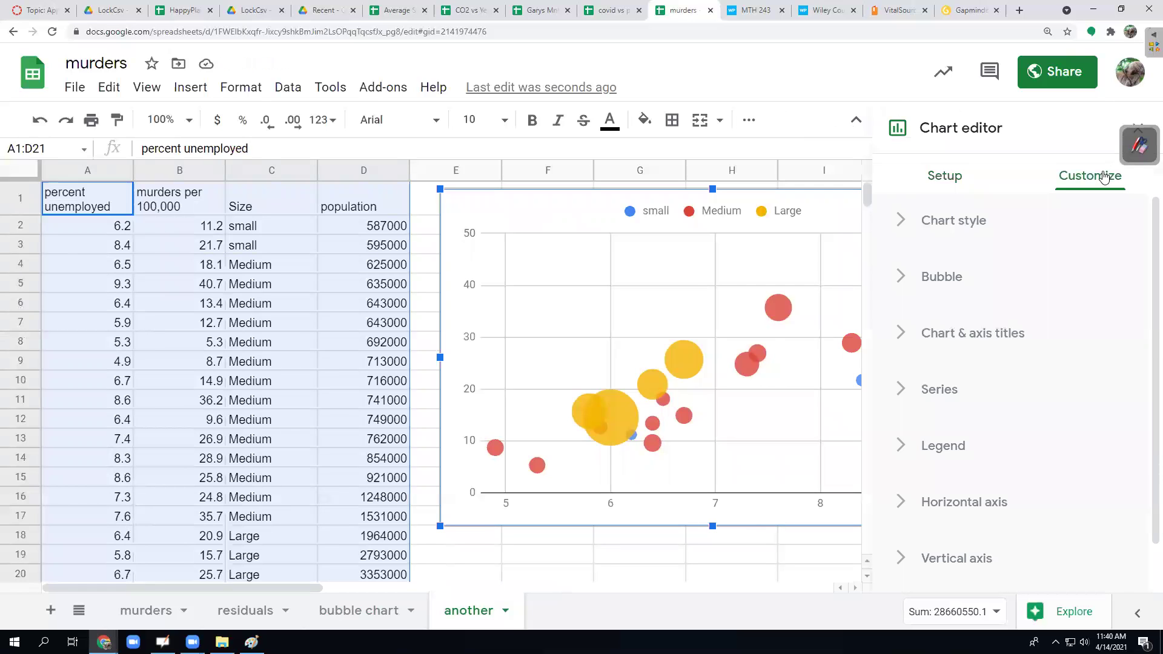
pyautogui.click(932, 446)
pyautogui.click(937, 521)
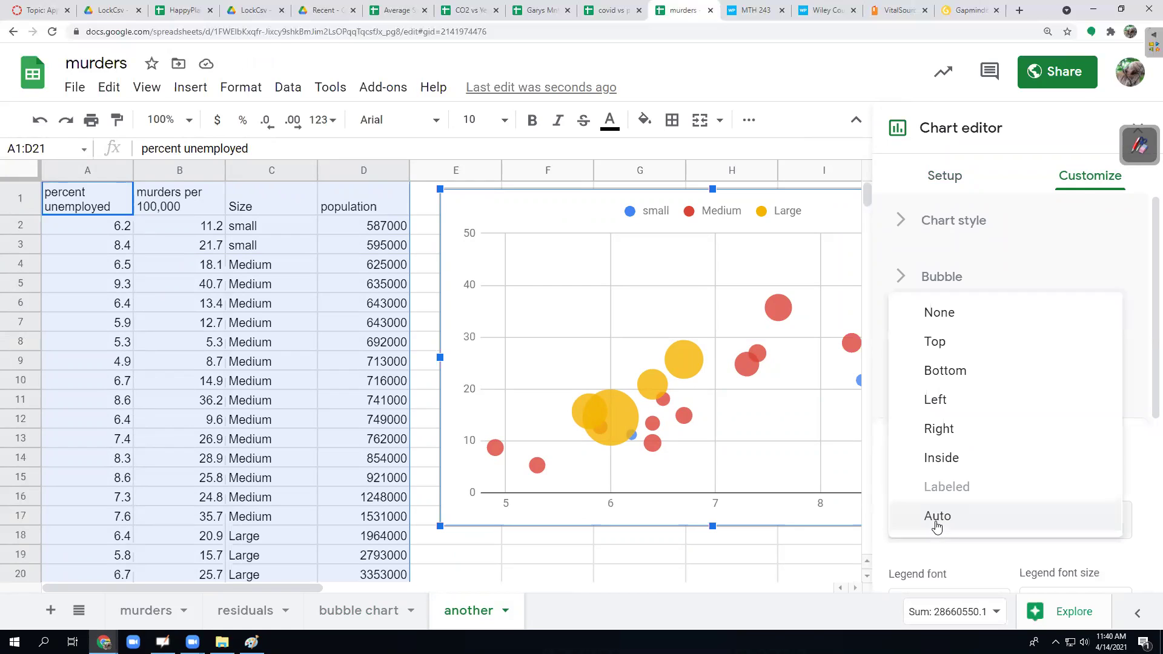
pyautogui.click(957, 431)
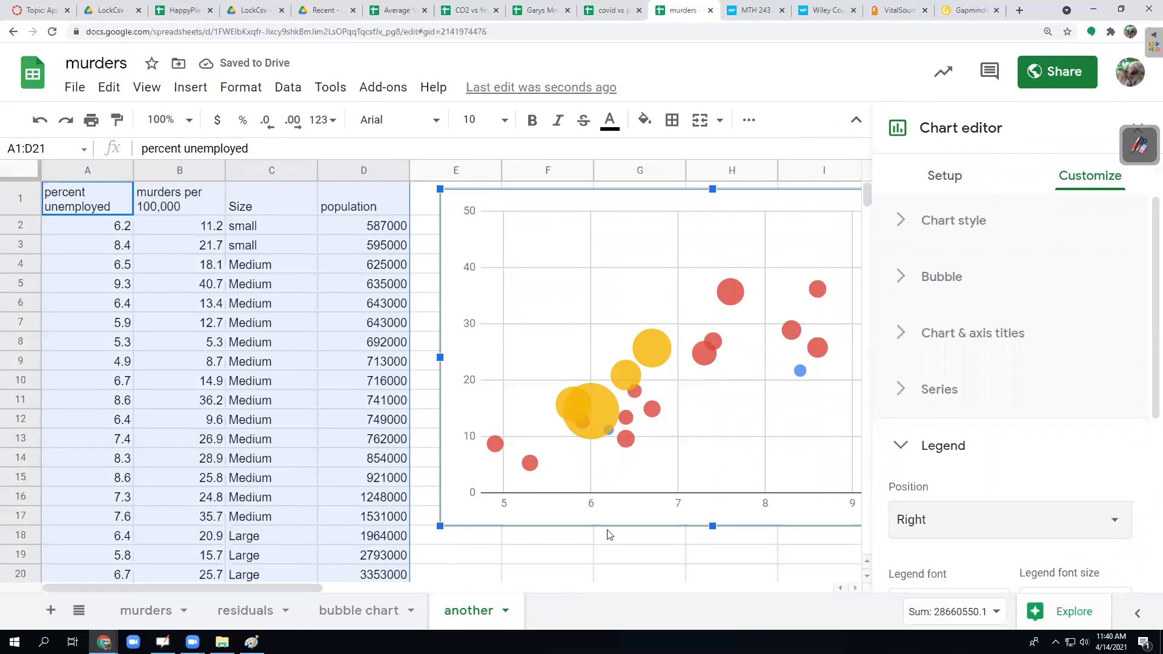
pyautogui.moveTo(251, 587); pyautogui.dragTo(323, 589)
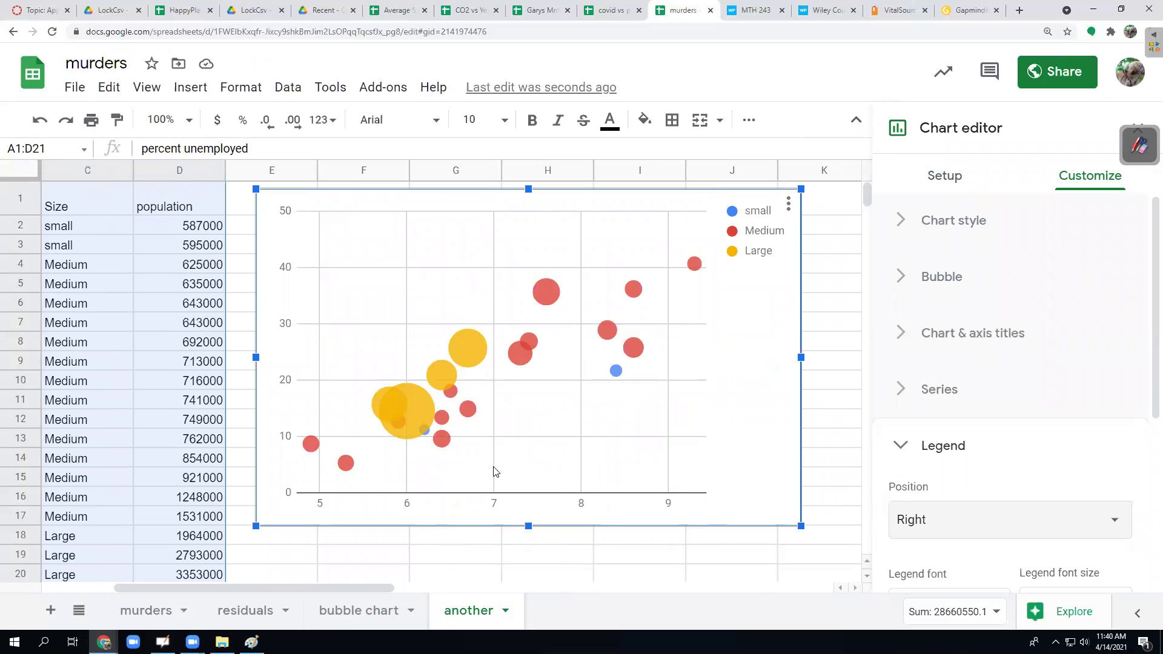
pyautogui.moveTo(351, 447)
# Enter 'percent poverty' as the chart title under Chart & axis titles
pyautogui.click(985, 333)
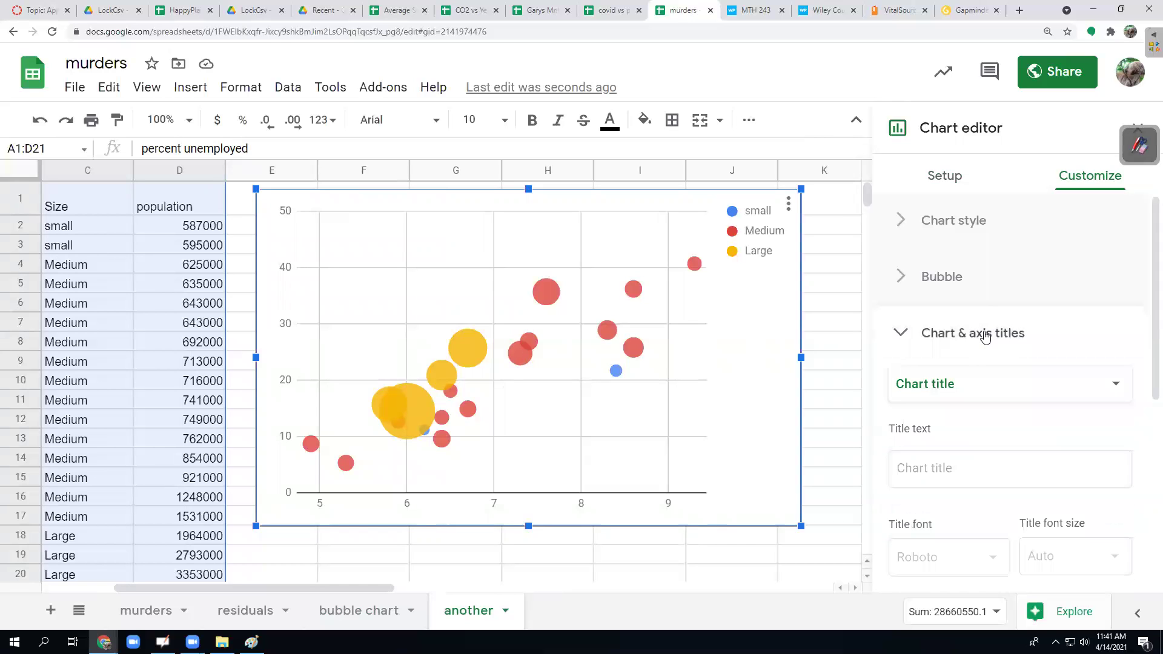
pyautogui.click(925, 464)
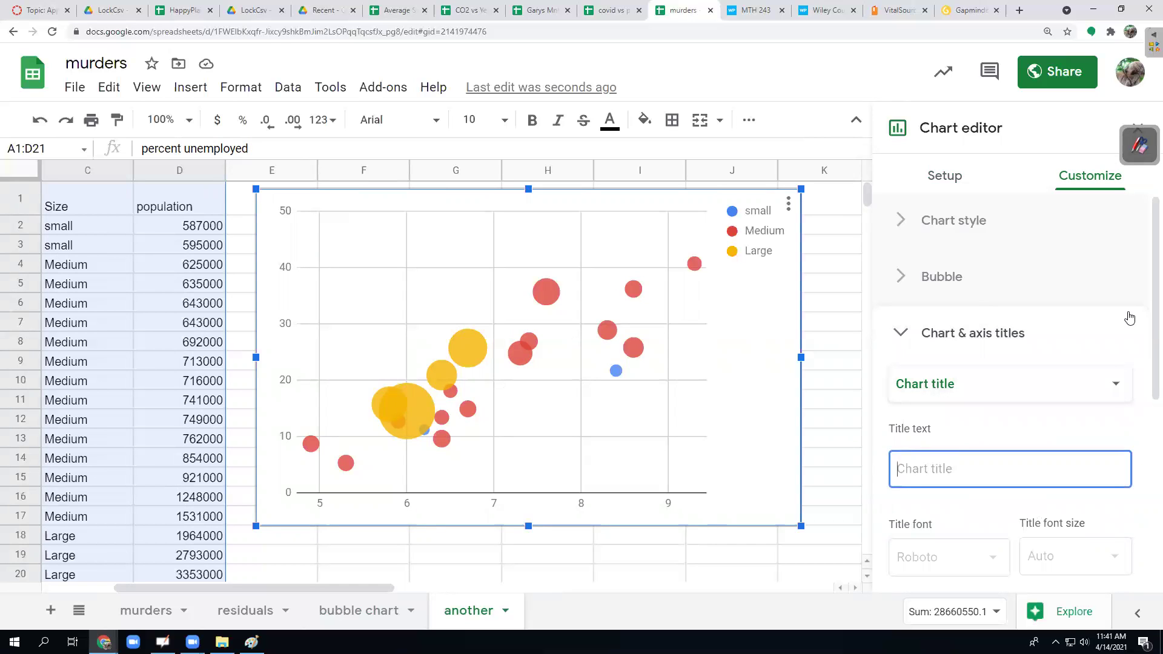
pyautogui.write('per')
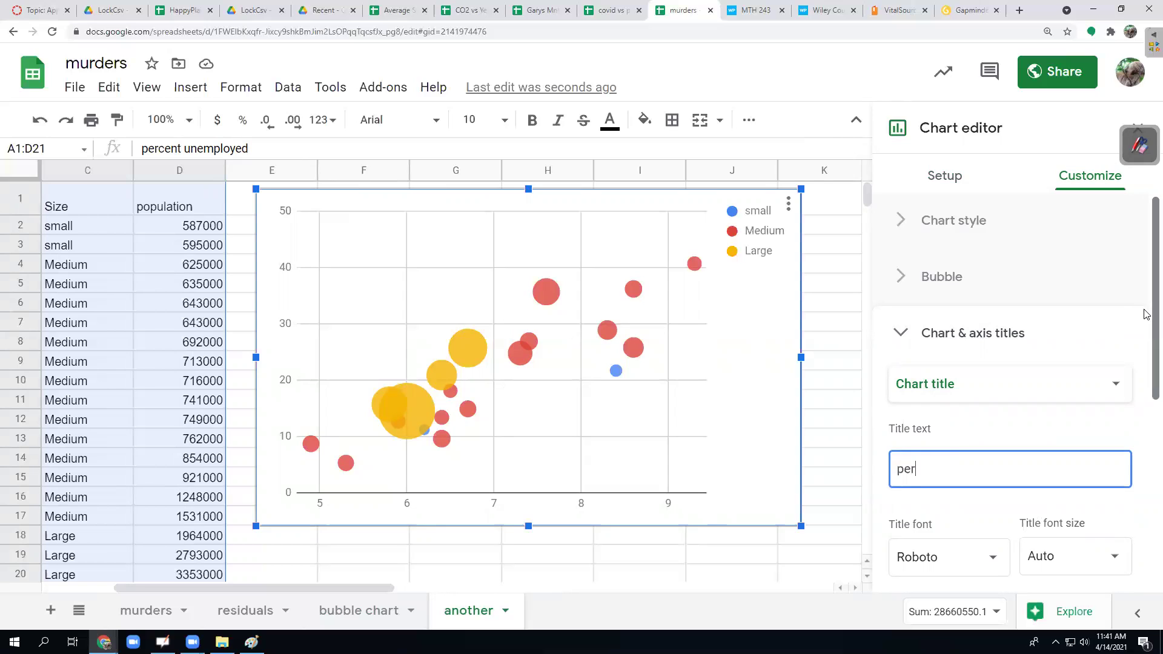
pyautogui.write('cent')
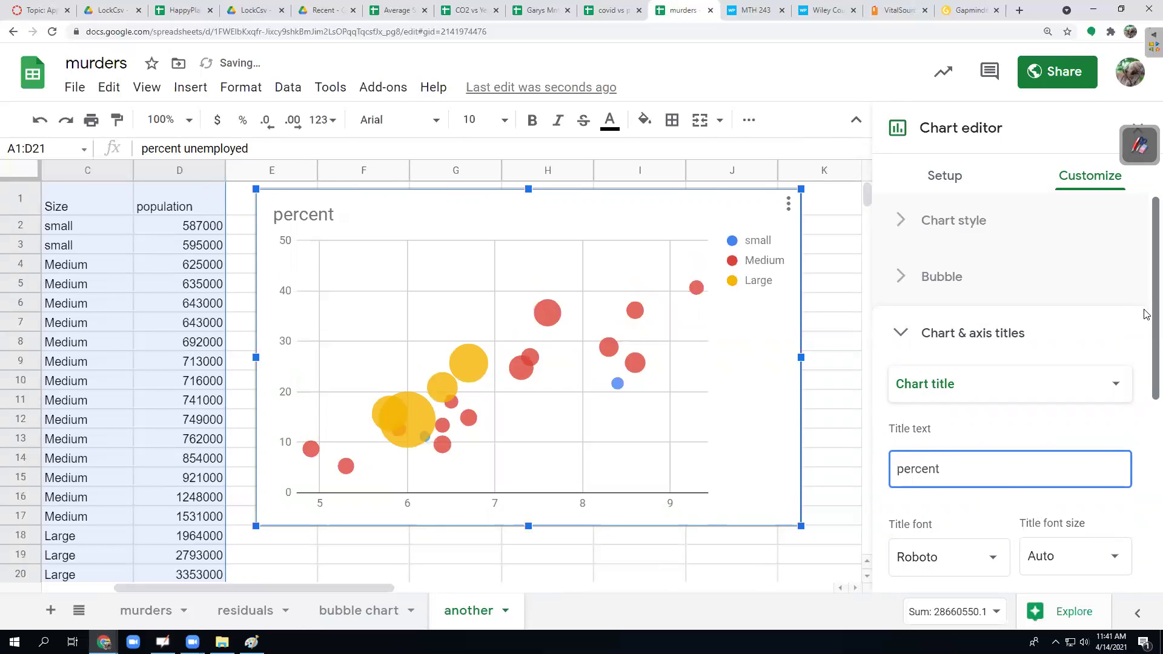
pyautogui.write('poverty')
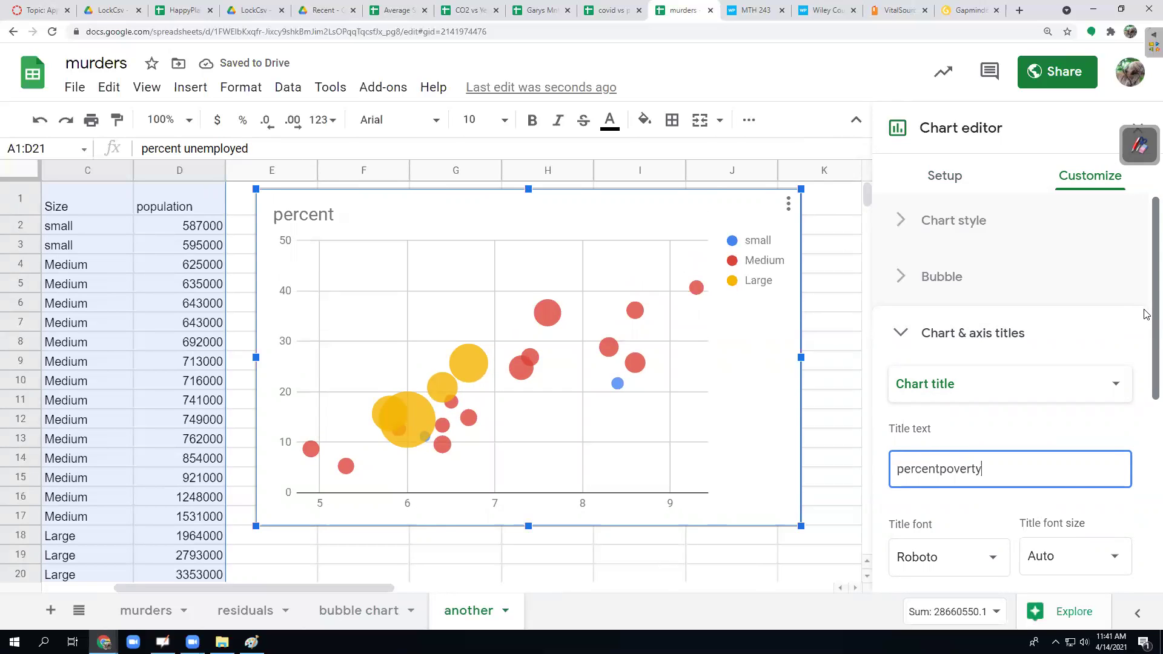
pyautogui.press('Left')
pyautogui.press('Left')
pyautogui.press('Left')
pyautogui.press('Left')
pyautogui.press('Left')
pyautogui.press('Left')
pyautogui.press('Left')
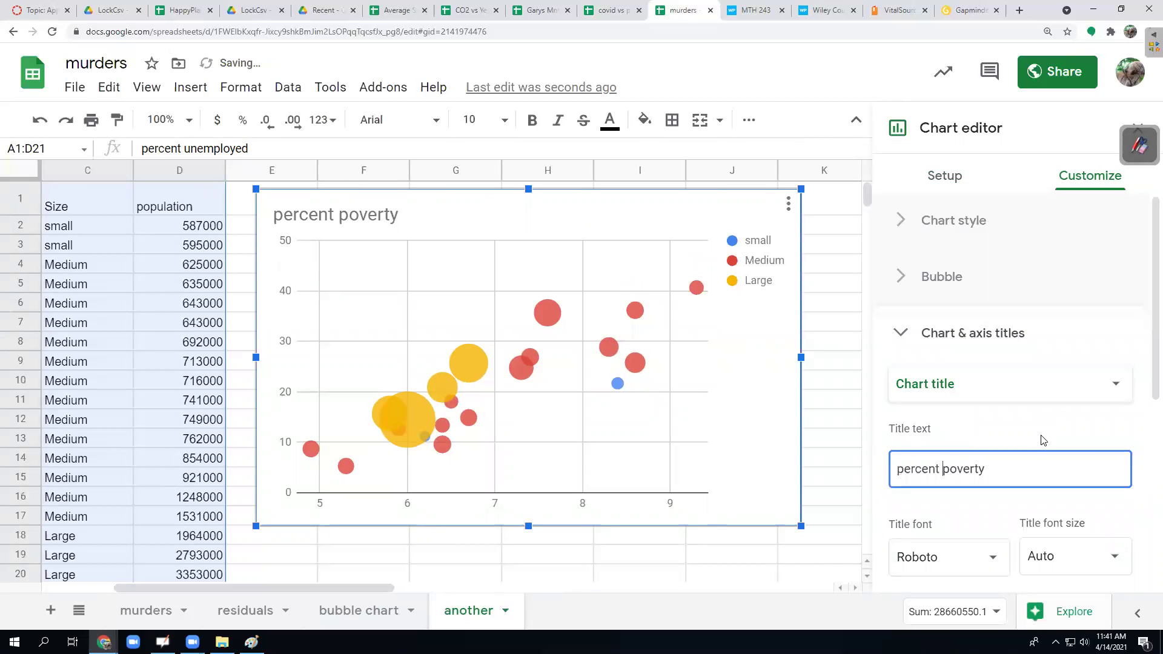
pyautogui.moveTo(994, 468); pyautogui.dragTo(852, 472)
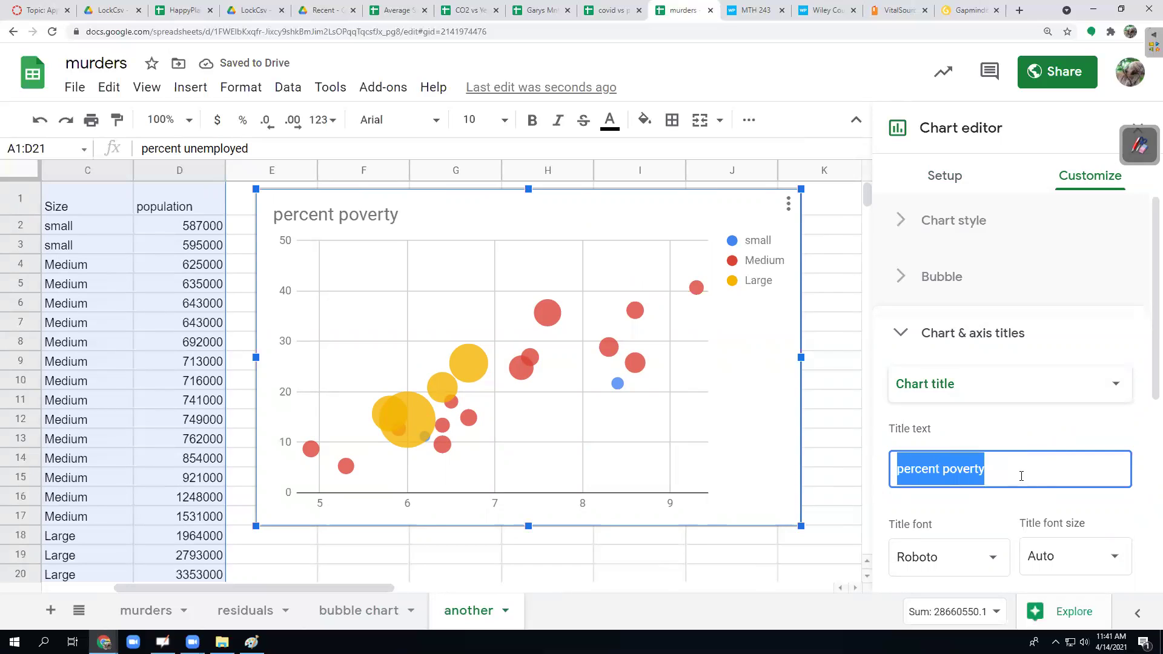
# Set the horizontal axis title to 'Murders per 100,000 people'
pyautogui.click(966, 388)
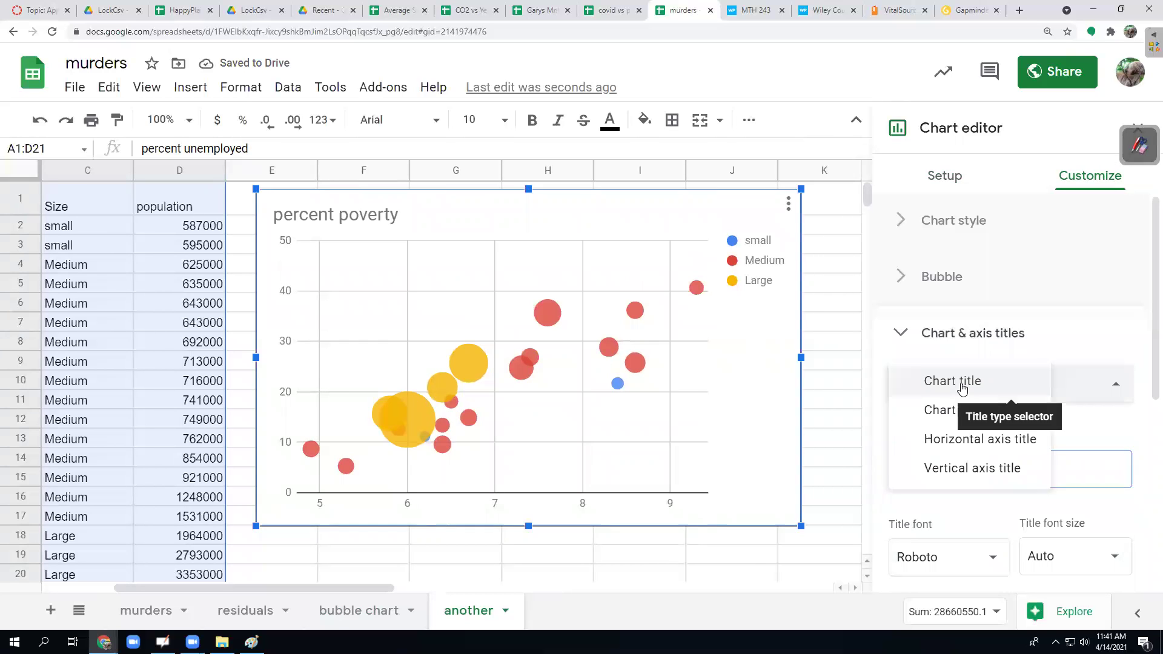
pyautogui.click(961, 440)
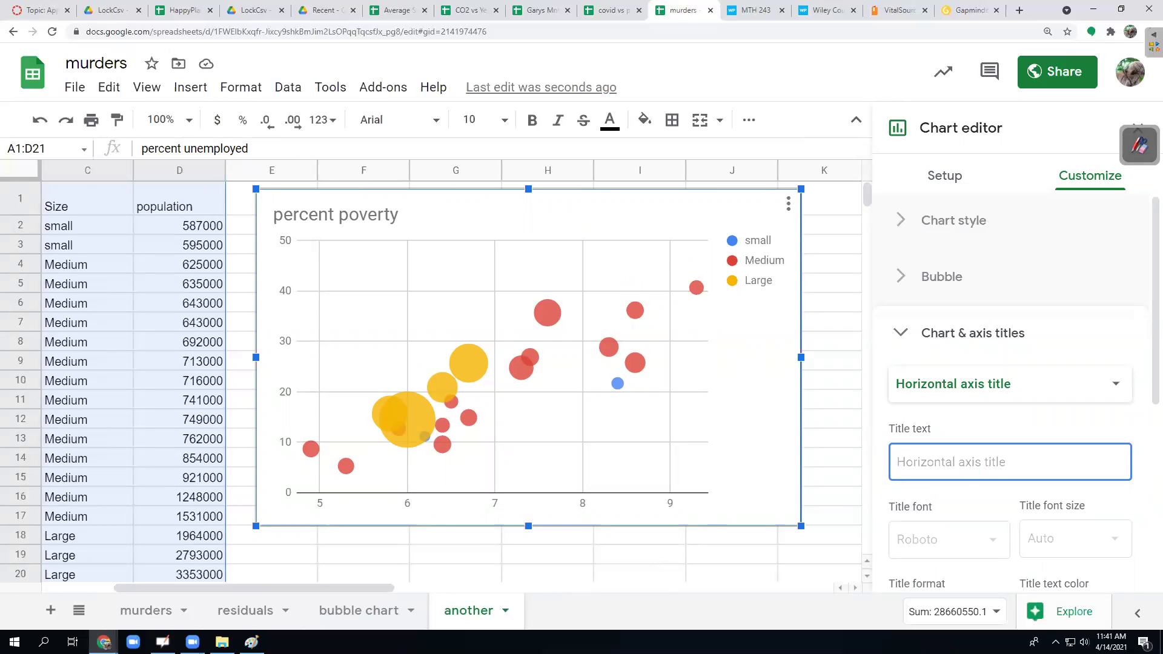
pyautogui.write('Murders')
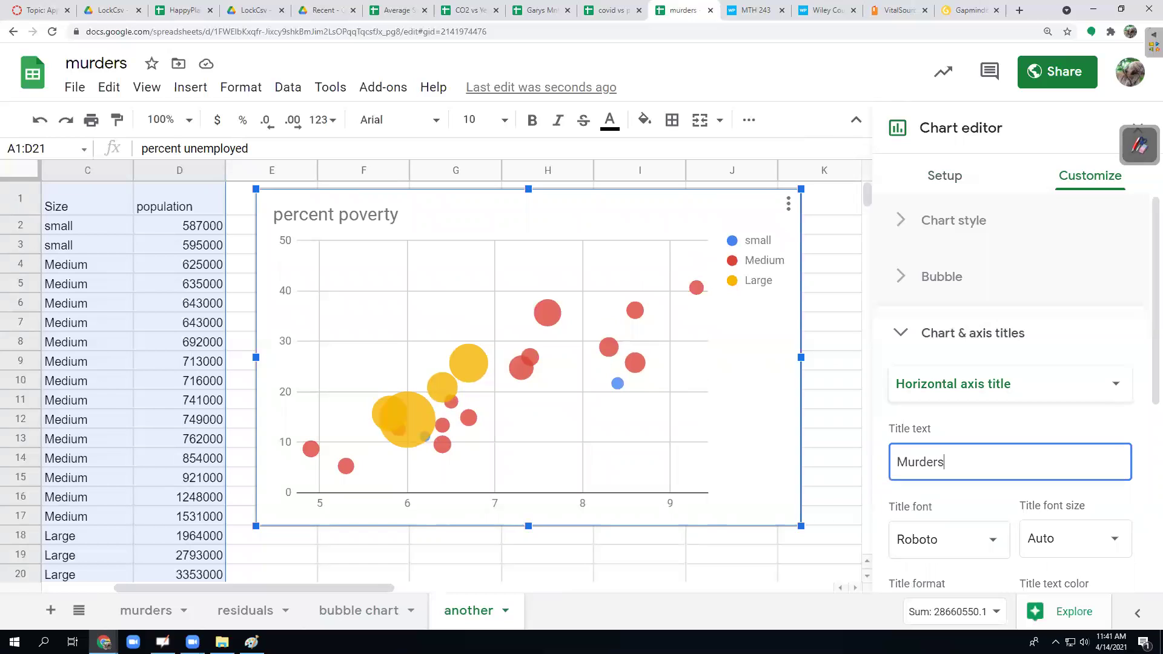
pyautogui.write(' per 100')
pyautogui.press('BackSpace')
pyautogui.press('BackSpace')
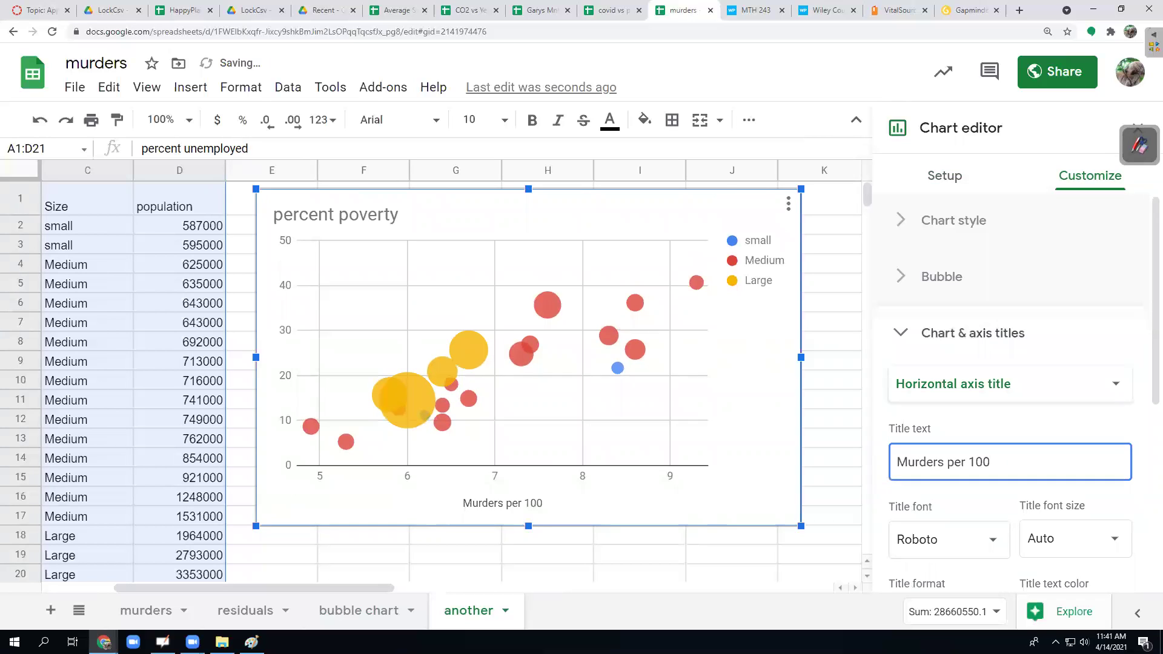
pyautogui.write(',000 people')
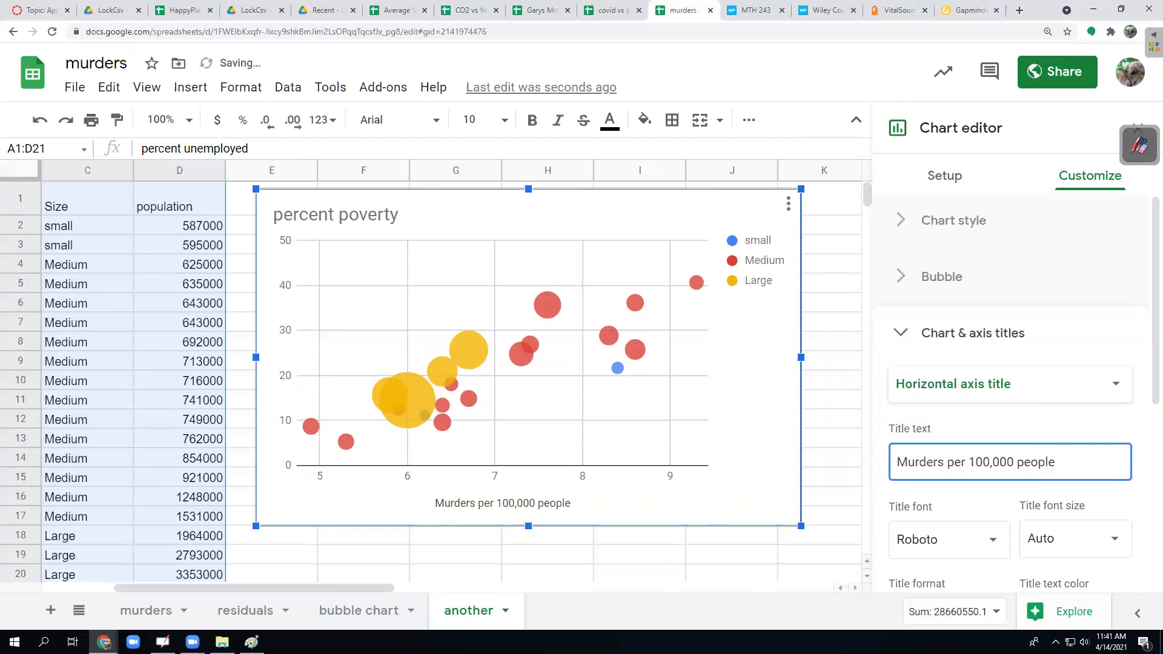
# Edit the chart title on the chart to begin with 'Murders per 100,000 vs'
pyautogui.click(994, 392)
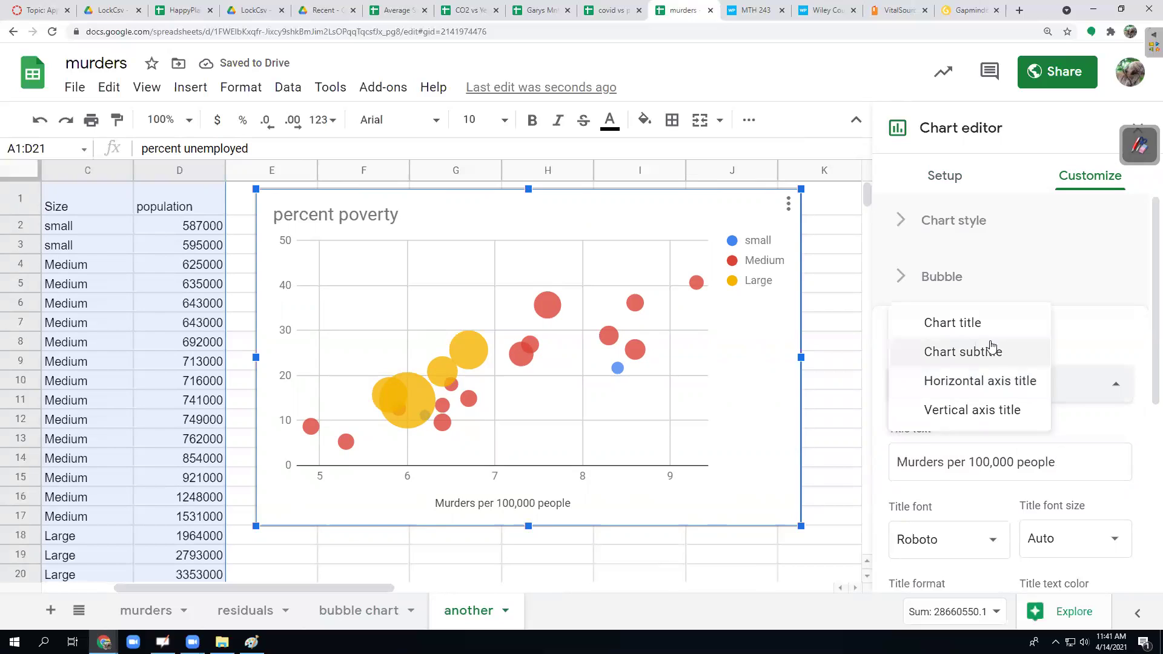
pyautogui.click(948, 322)
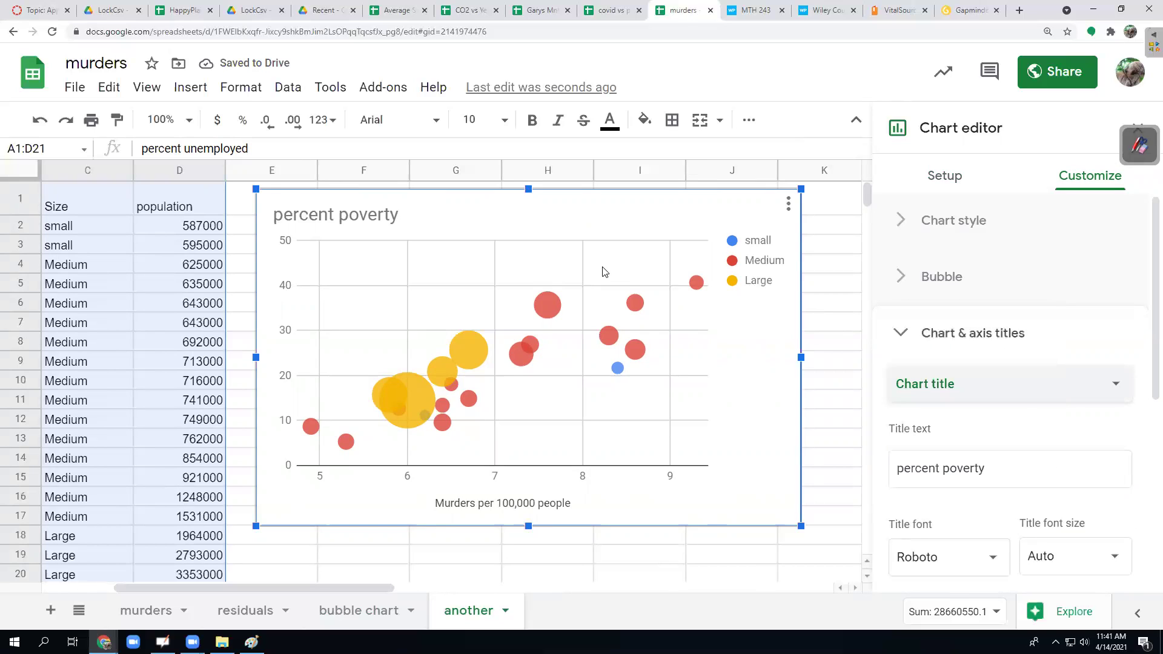
pyautogui.click(412, 219)
pyautogui.click(405, 218)
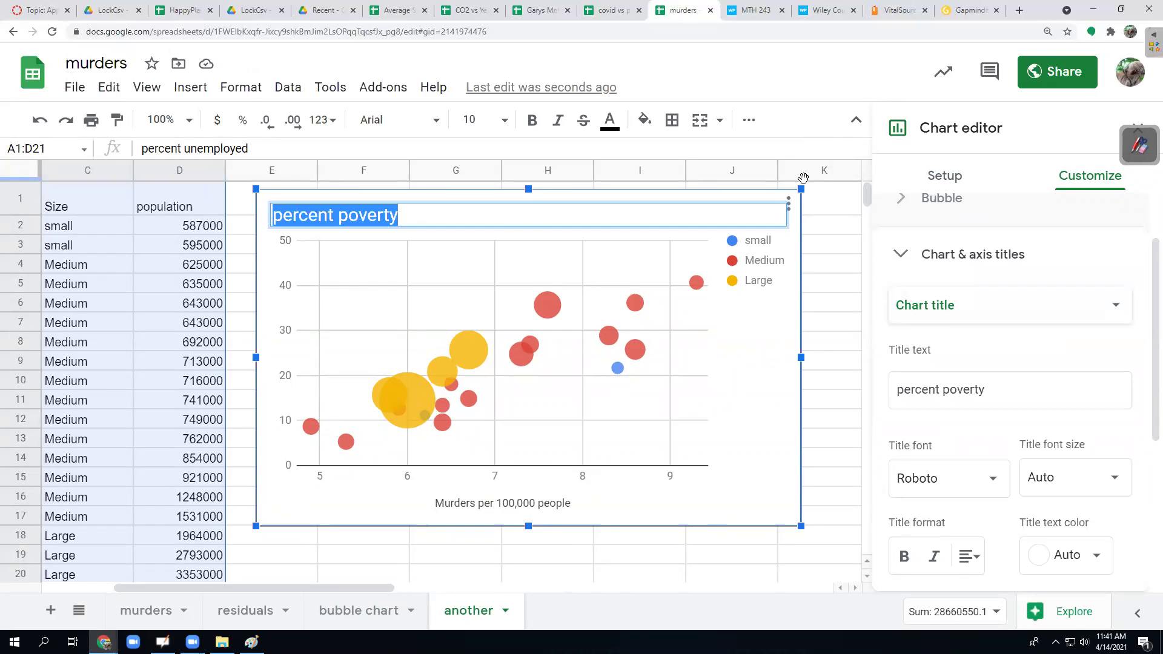
pyautogui.press('Left')
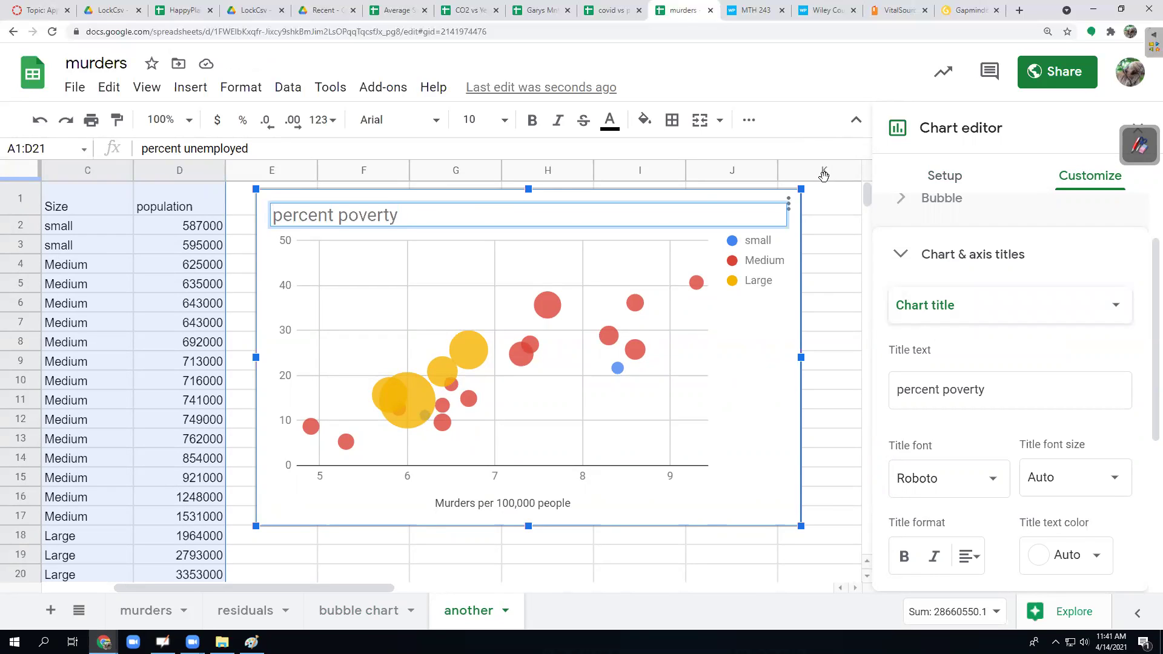
pyautogui.write('Mu')
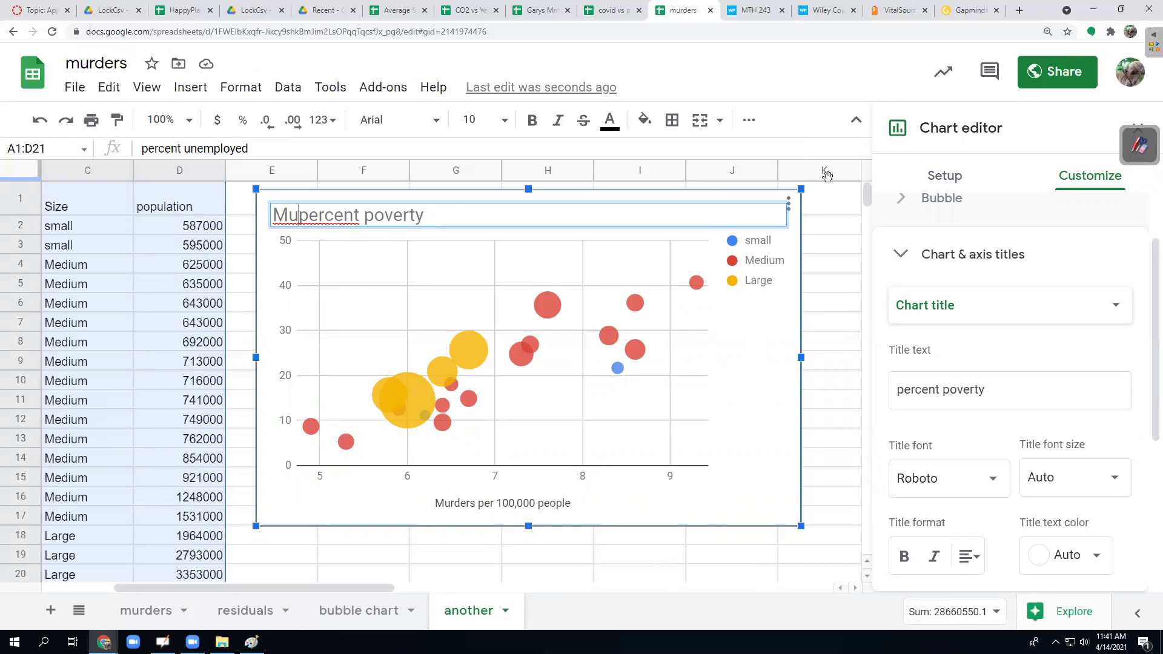
pyautogui.write('rders per ')
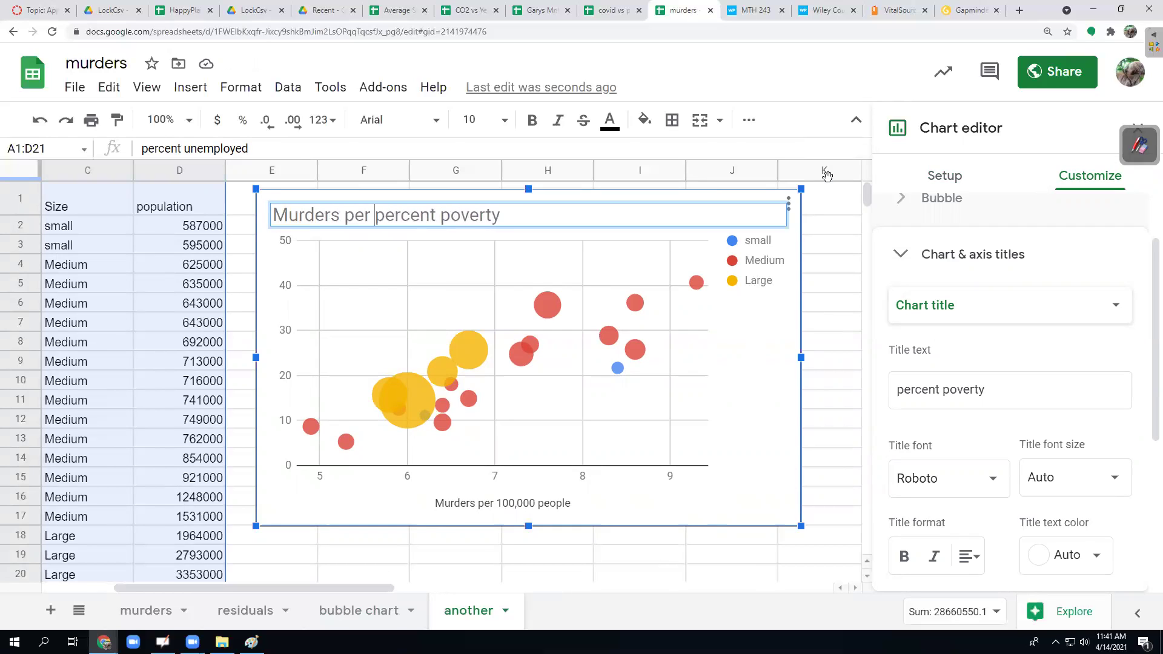
pyautogui.write('100,000 ')
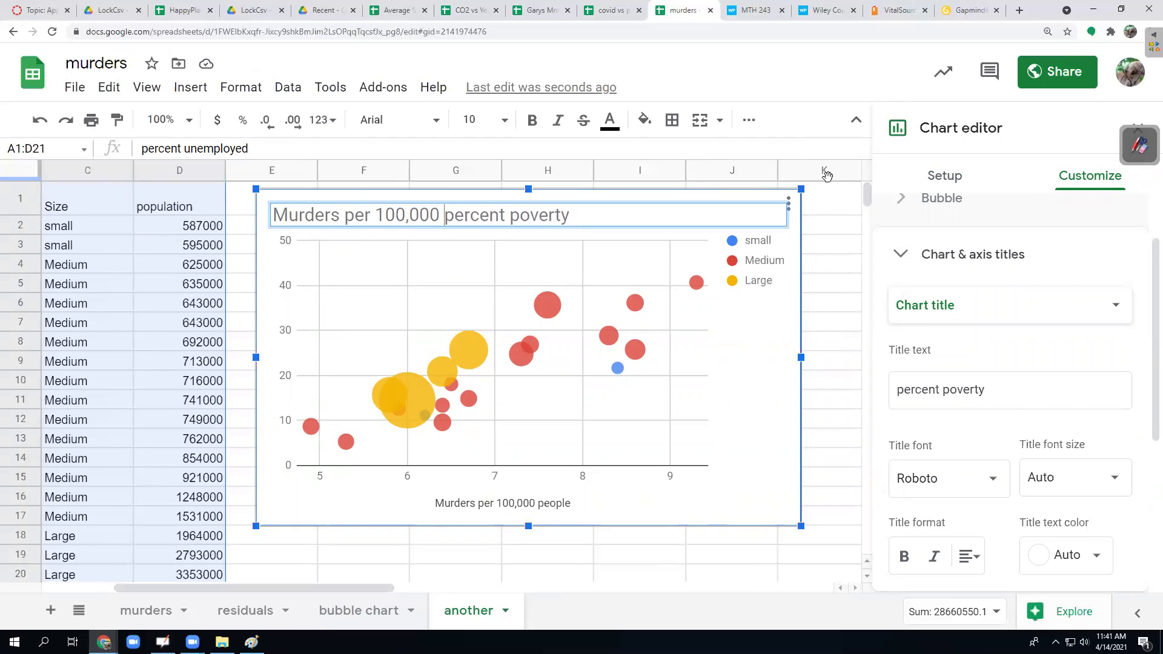
pyautogui.write('vs')
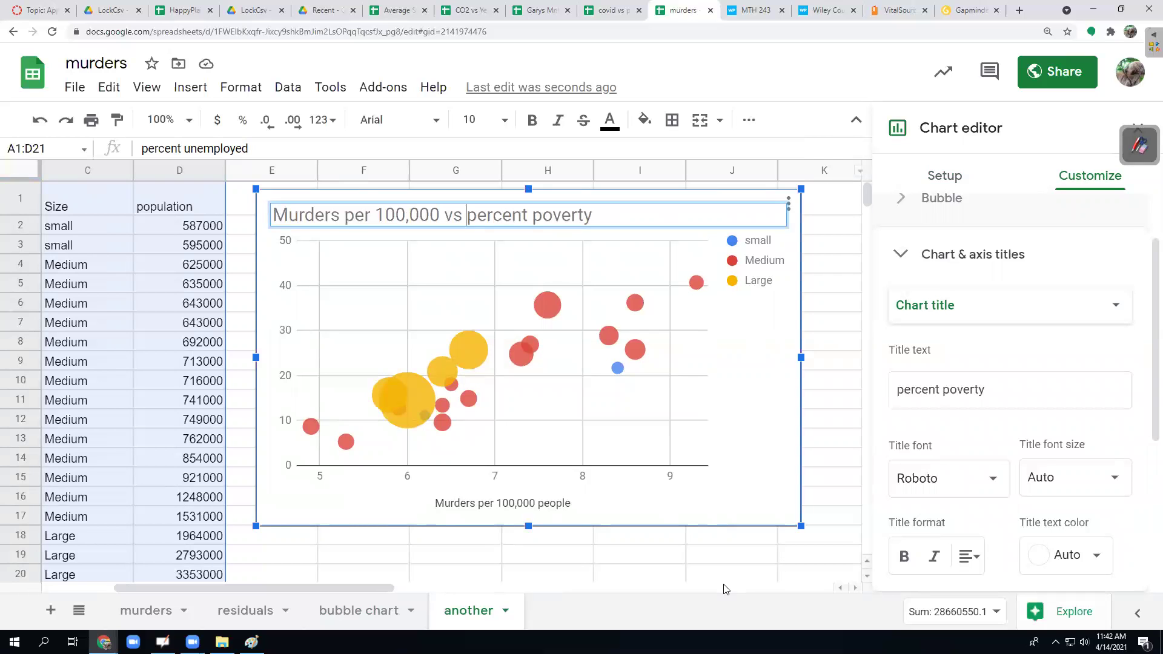
# Paste 'Murders per 100,000 people' as the vertical axis title
pyautogui.click(554, 505)
pyautogui.click(570, 504)
pyautogui.hotkey('ctrl', 'c')
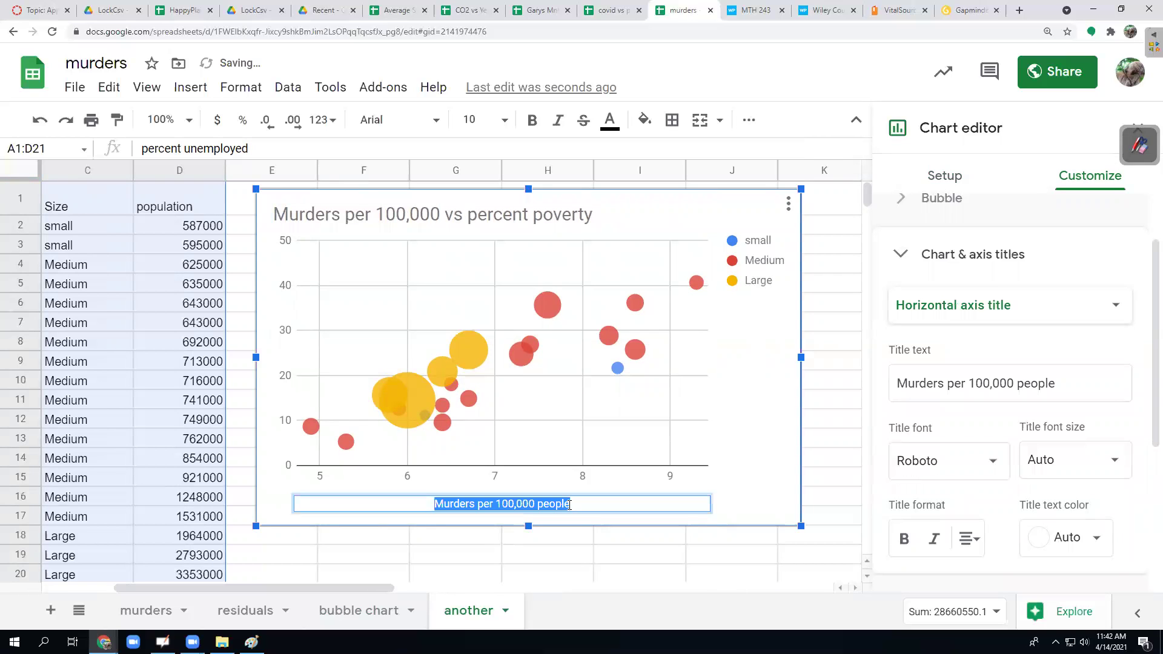
pyautogui.click(954, 307)
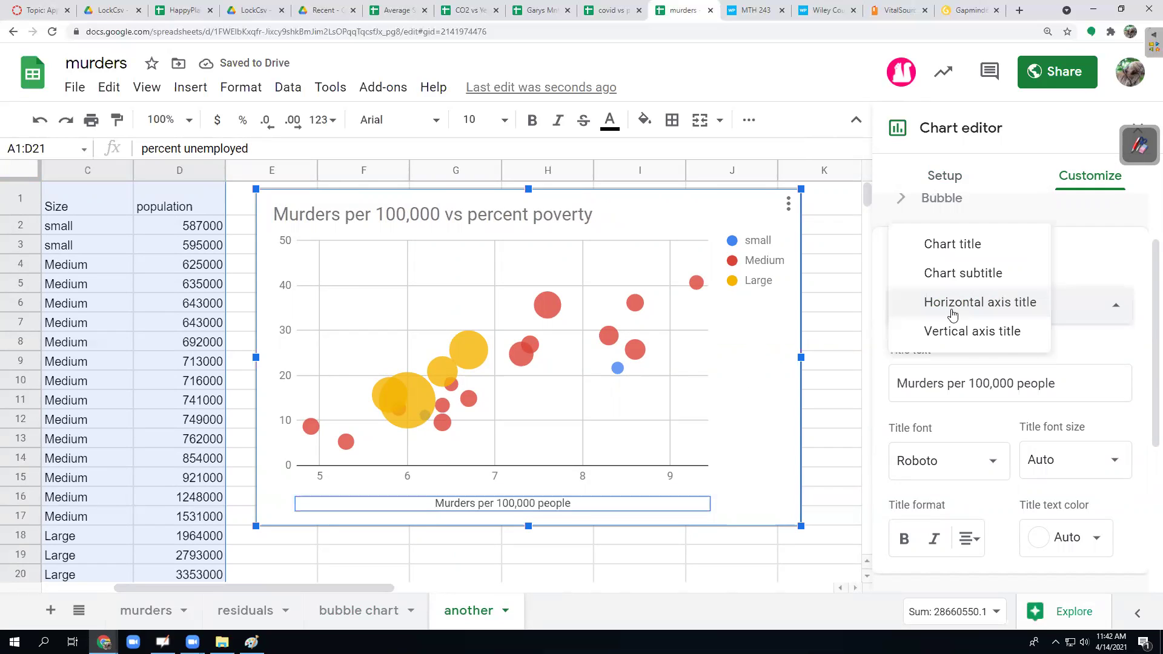
pyautogui.click(939, 329)
pyautogui.click(946, 392)
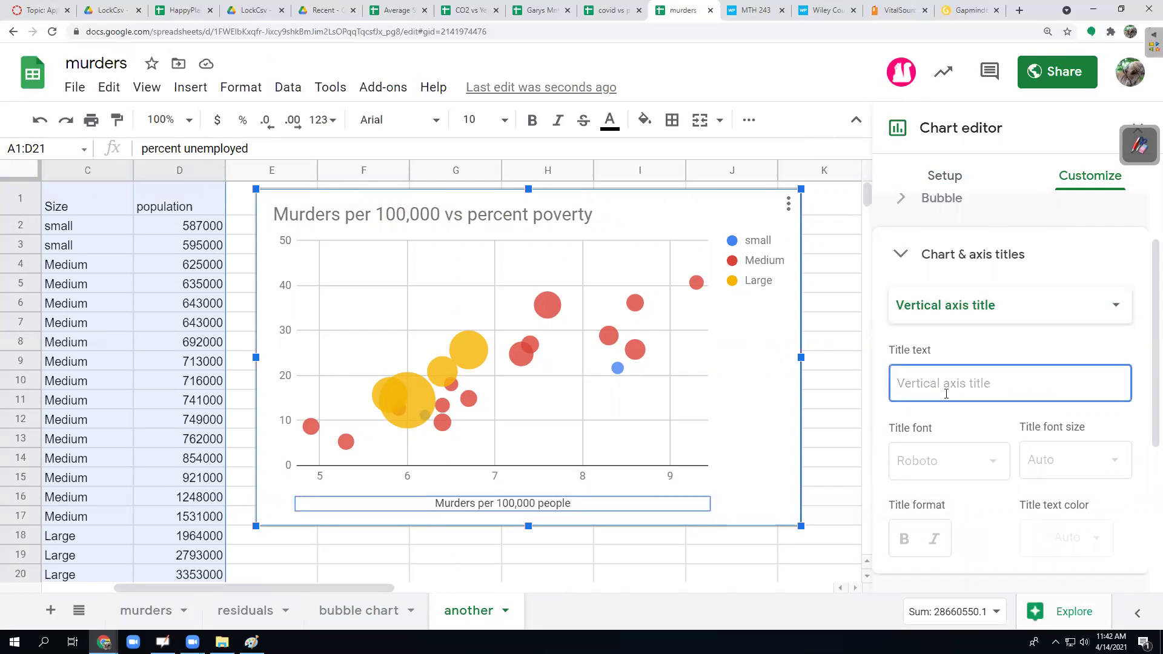
pyautogui.hotkey('ctrl', 'v')
# Replace the horizontal axis title text with 'percent poverty'
pyautogui.click(962, 307)
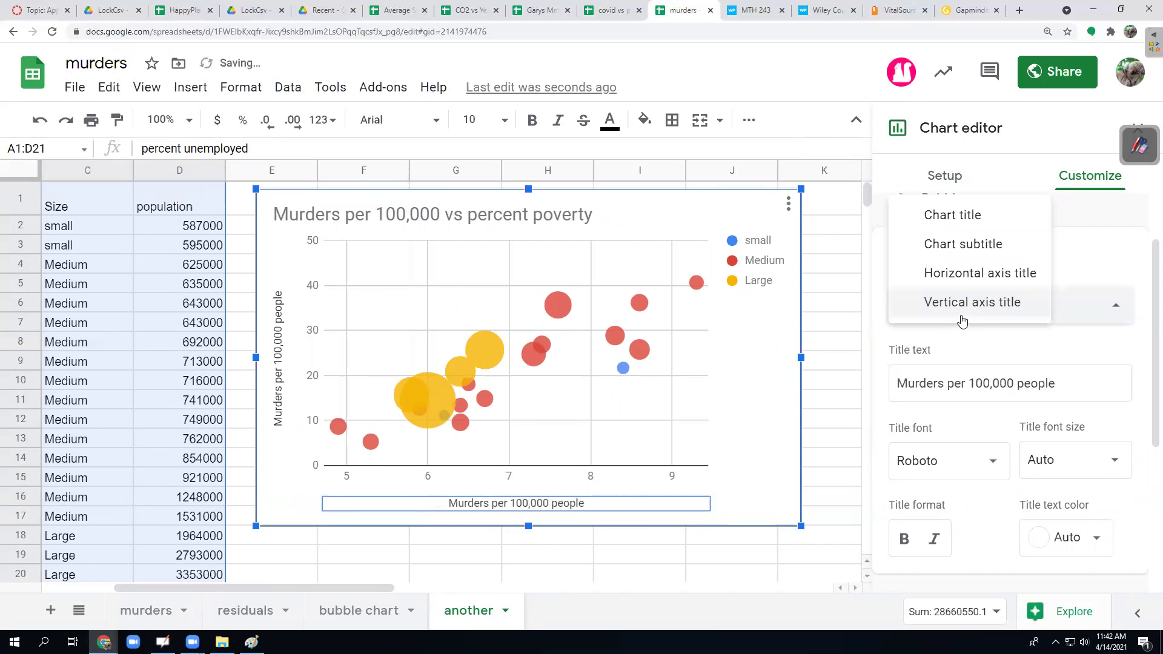
pyautogui.click(960, 281)
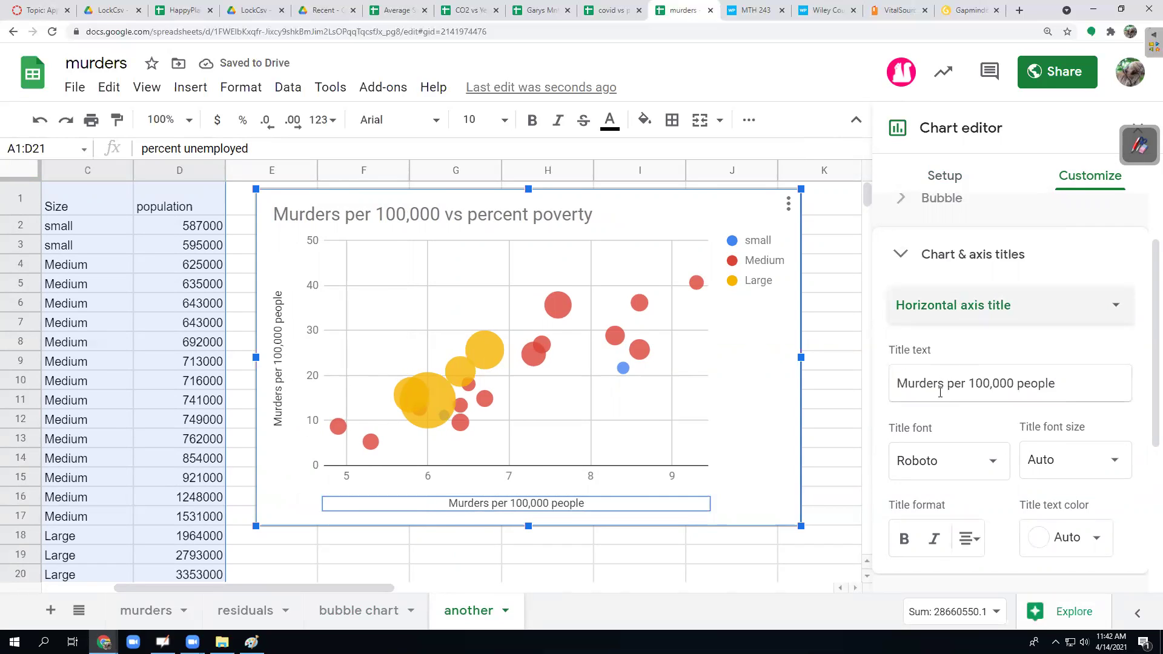
pyautogui.click(939, 379)
pyautogui.hotkey('ctrl', 'a')
pyautogui.write('percen')
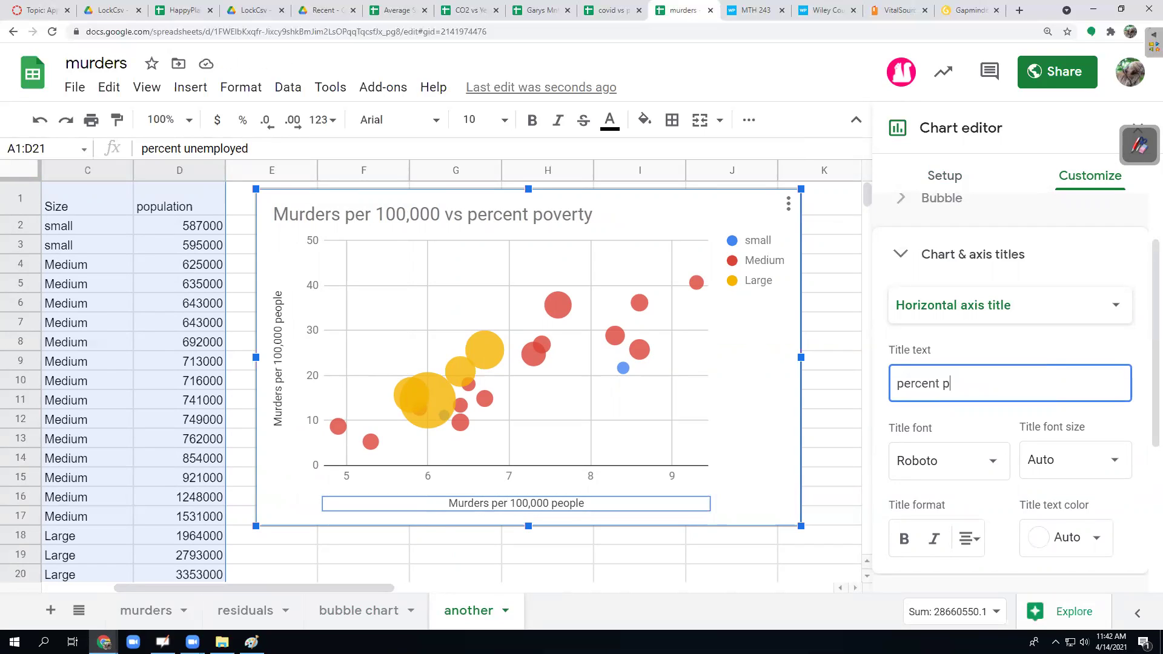
pyautogui.write('t poverty')
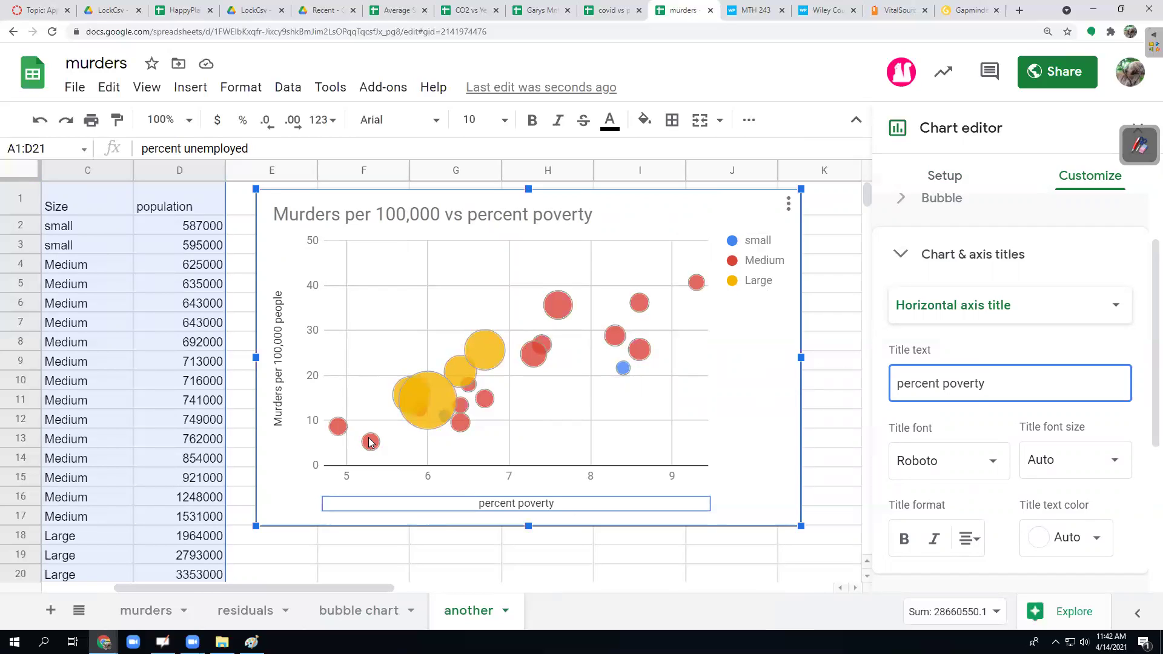
pyautogui.click(766, 403)
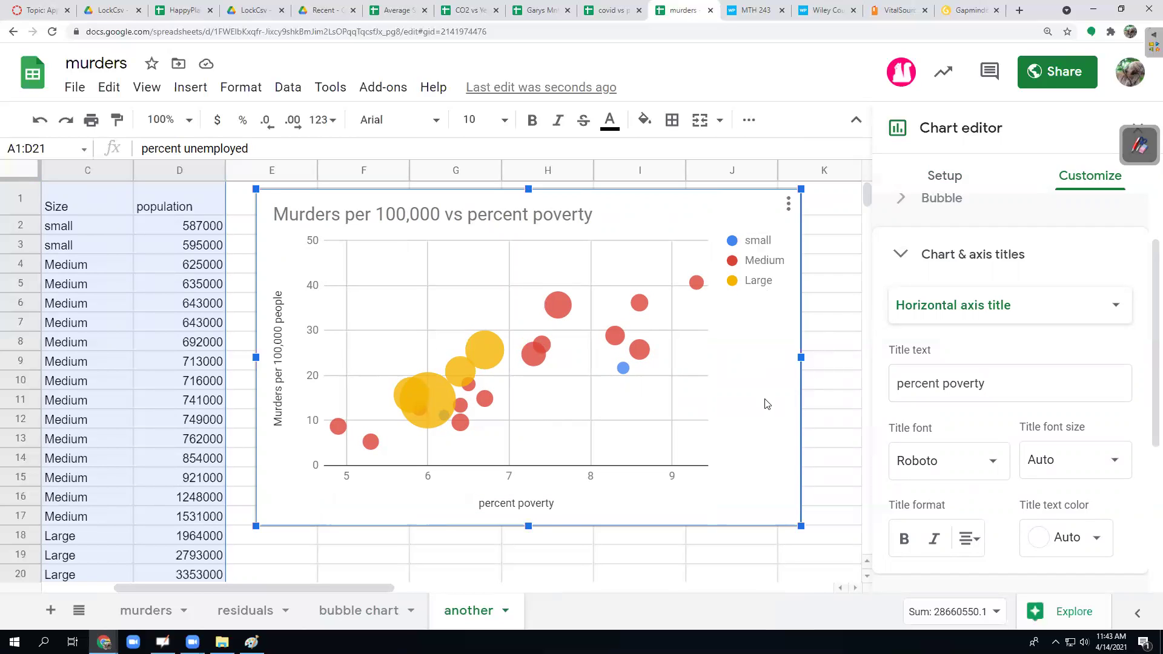